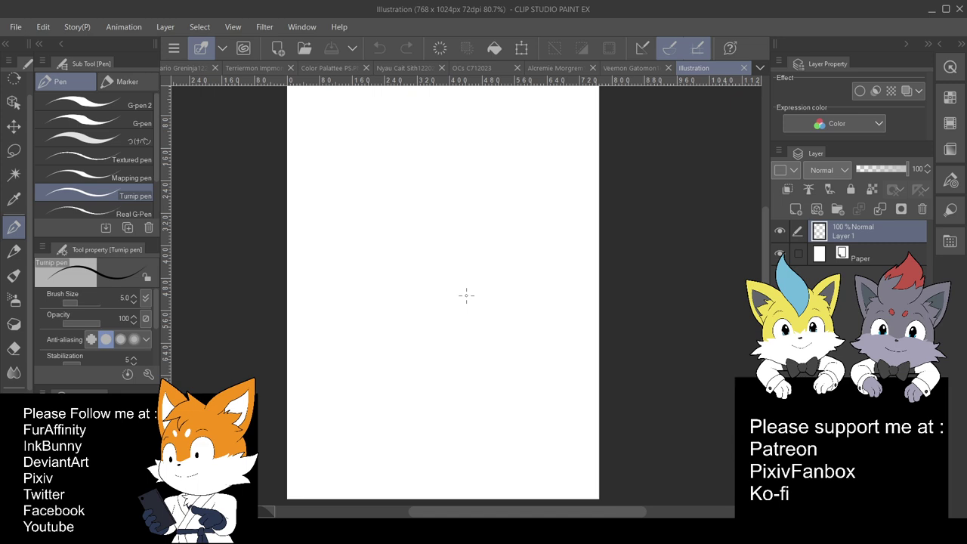
Sketch the cat's round head with two pointed ears and crossing vertical and horizontal face guidelines
{"action": "left_click_drag", "start_coordinate": [466, 296], "coordinate": [487, 329]}
{"action": "mouse_move", "coordinate": [450, 204]}
{"action": "left_mouse_down"}
{"action": "mouse_move", "coordinate": [460, 309]}
{"action": "mouse_move", "coordinate": [425, 198]}
{"action": "mouse_move", "coordinate": [529, 266]}
{"action": "mouse_move", "coordinate": [437, 316]}
{"action": "mouse_move", "coordinate": [426, 194]}
{"action": "mouse_move", "coordinate": [412, 298]}
{"action": "mouse_move", "coordinate": [448, 313]}
{"action": "left_mouse_up"}
{"action": "left_click_drag", "start_coordinate": [465, 183], "coordinate": [455, 265]}
{"action": "left_click_drag", "start_coordinate": [457, 231], "coordinate": [456, 290]}
{"action": "left_click_drag", "start_coordinate": [412, 255], "coordinate": [490, 254]}
{"action": "left_click_drag", "start_coordinate": [408, 259], "coordinate": [506, 259]}
{"action": "mouse_move", "coordinate": [438, 255]}
{"action": "left_mouse_down"}
{"action": "mouse_move", "coordinate": [506, 259]}
{"action": "mouse_move", "coordinate": [483, 254]}
{"action": "mouse_move", "coordinate": [527, 264]}
{"action": "mouse_move", "coordinate": [398, 261]}
{"action": "mouse_move", "coordinate": [420, 153]}
{"action": "mouse_move", "coordinate": [451, 189]}
{"action": "mouse_move", "coordinate": [508, 183]}
{"action": "mouse_move", "coordinate": [500, 189]}
{"action": "mouse_move", "coordinate": [526, 172]}
{"action": "mouse_move", "coordinate": [552, 183]}
{"action": "mouse_move", "coordinate": [536, 253]}
{"action": "left_mouse_up"}
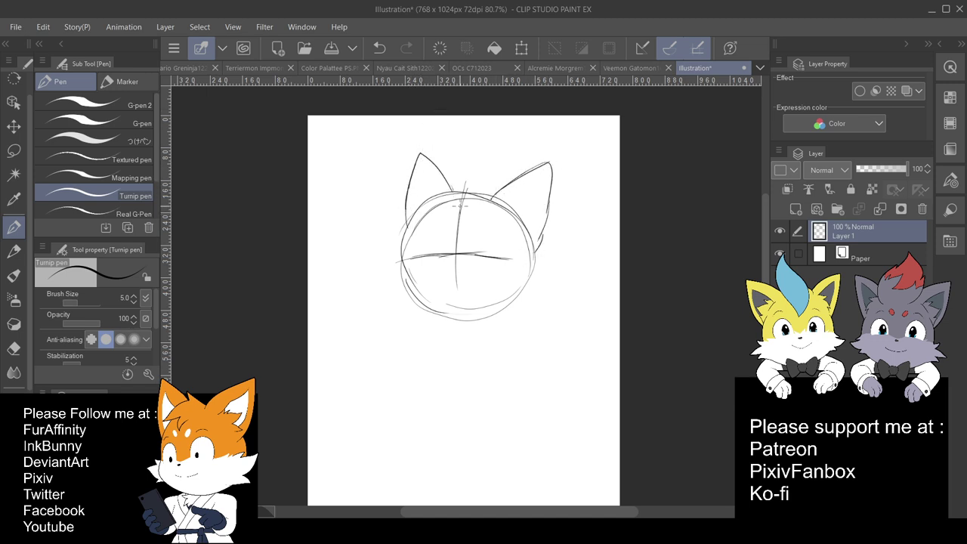
Draw jagged fur tufts along both cheeks and strengthen the jawline of the head
{"action": "mouse_move", "coordinate": [405, 243]}
{"action": "left_mouse_down"}
{"action": "mouse_move", "coordinate": [388, 274]}
{"action": "mouse_move", "coordinate": [415, 308]}
{"action": "mouse_move", "coordinate": [490, 326]}
{"action": "left_mouse_up"}
{"action": "left_click_drag", "start_coordinate": [529, 236], "coordinate": [544, 275]}
{"action": "left_click_drag", "start_coordinate": [501, 318], "coordinate": [525, 299]}
{"action": "mouse_move", "coordinate": [527, 289]}
{"action": "left_mouse_down"}
{"action": "mouse_move", "coordinate": [525, 298]}
{"action": "mouse_move", "coordinate": [545, 274]}
{"action": "left_mouse_up"}
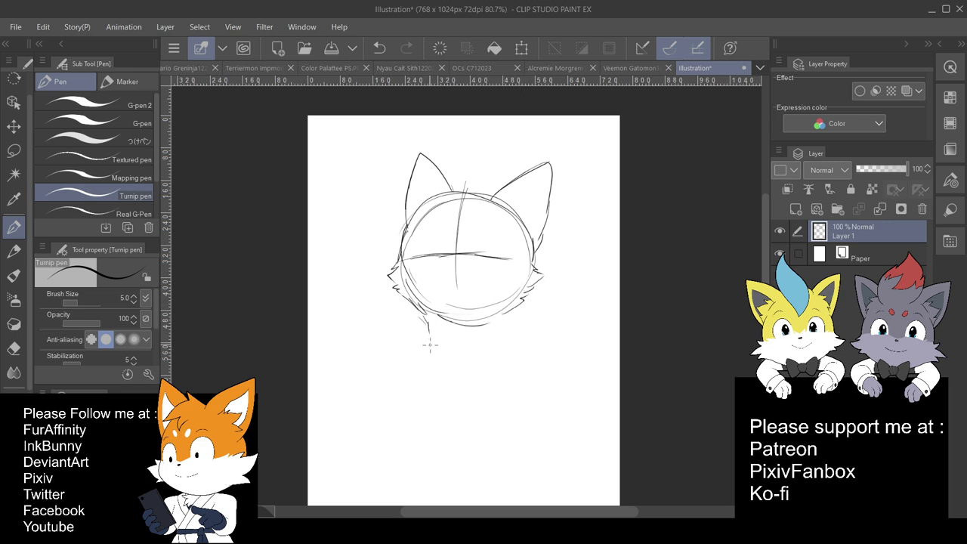
Sketch a buckled collar with a round bell under the chin and redraw the face guidelines
{"action": "mouse_move", "coordinate": [452, 326]}
{"action": "left_mouse_down"}
{"action": "mouse_move", "coordinate": [441, 337]}
{"action": "mouse_move", "coordinate": [446, 331]}
{"action": "mouse_move", "coordinate": [461, 348]}
{"action": "mouse_move", "coordinate": [438, 335]}
{"action": "mouse_move", "coordinate": [467, 334]}
{"action": "left_mouse_up"}
{"action": "left_click_drag", "start_coordinate": [440, 334], "coordinate": [487, 335]}
{"action": "mouse_move", "coordinate": [485, 315]}
{"action": "left_mouse_down"}
{"action": "mouse_move", "coordinate": [490, 332]}
{"action": "mouse_move", "coordinate": [506, 331]}
{"action": "mouse_move", "coordinate": [497, 326]}
{"action": "mouse_move", "coordinate": [500, 338]}
{"action": "mouse_move", "coordinate": [520, 323]}
{"action": "mouse_move", "coordinate": [510, 326]}
{"action": "left_mouse_up"}
{"action": "key", "text": "ctrl+plus"}
{"action": "left_click_drag", "start_coordinate": [498, 334], "coordinate": [519, 319]}
{"action": "left_click_drag", "start_coordinate": [497, 318], "coordinate": [521, 315]}
{"action": "left_click_drag", "start_coordinate": [464, 326], "coordinate": [517, 310]}
{"action": "left_click_drag", "start_coordinate": [451, 254], "coordinate": [449, 321]}
{"action": "left_click_drag", "start_coordinate": [400, 254], "coordinate": [522, 254]}
{"action": "key", "text": "ctrl+minus"}
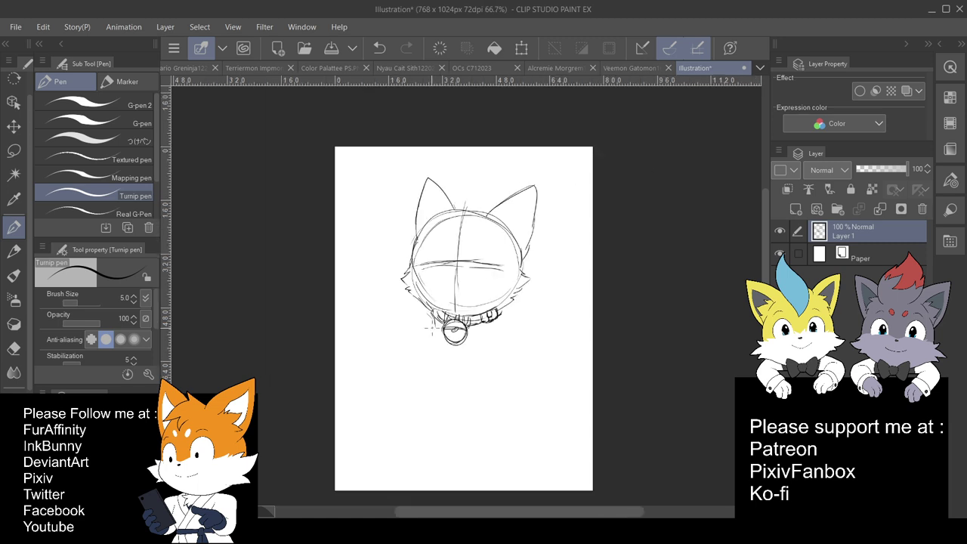
Sketch the fur strands beside the neck and the shoulder lines below the collar
{"action": "mouse_move", "coordinate": [425, 309]}
{"action": "left_mouse_down"}
{"action": "mouse_move", "coordinate": [420, 331]}
{"action": "mouse_move", "coordinate": [416, 322]}
{"action": "left_mouse_up"}
{"action": "mouse_move", "coordinate": [414, 285]}
{"action": "left_mouse_down"}
{"action": "mouse_move", "coordinate": [416, 328]}
{"action": "mouse_move", "coordinate": [421, 316]}
{"action": "left_mouse_up"}
{"action": "left_click_drag", "start_coordinate": [439, 312], "coordinate": [427, 323]}
{"action": "left_click_drag", "start_coordinate": [502, 301], "coordinate": [521, 340]}
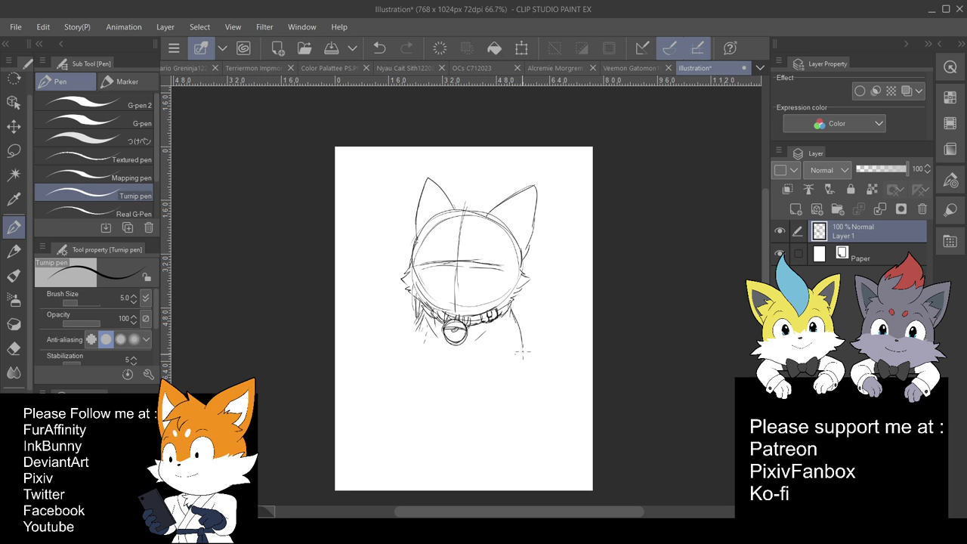
Sketch the torso sides, the chest fur and the rounded haunch of the sitting cat
{"action": "left_click_drag", "start_coordinate": [417, 323], "coordinate": [400, 355]}
{"action": "left_click_drag", "start_coordinate": [410, 351], "coordinate": [419, 398]}
{"action": "mouse_move", "coordinate": [408, 352]}
{"action": "left_mouse_down"}
{"action": "mouse_move", "coordinate": [416, 406]}
{"action": "mouse_move", "coordinate": [444, 408]}
{"action": "left_mouse_up"}
{"action": "mouse_move", "coordinate": [445, 347]}
{"action": "left_mouse_down"}
{"action": "mouse_move", "coordinate": [449, 372]}
{"action": "mouse_move", "coordinate": [434, 362]}
{"action": "mouse_move", "coordinate": [446, 380]}
{"action": "mouse_move", "coordinate": [491, 353]}
{"action": "mouse_move", "coordinate": [526, 366]}
{"action": "mouse_move", "coordinate": [499, 412]}
{"action": "left_mouse_up"}
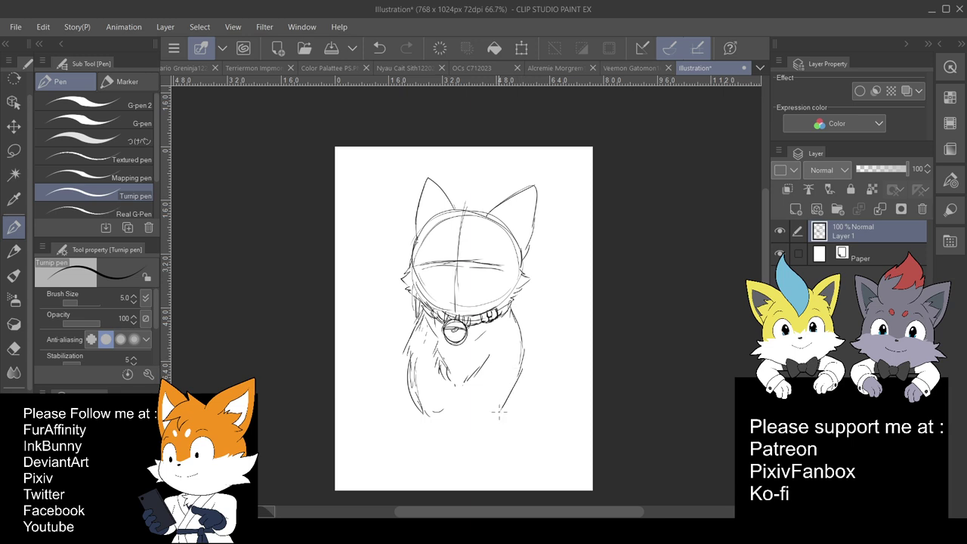
{"action": "mouse_move", "coordinate": [406, 355]}
{"action": "left_mouse_down"}
{"action": "mouse_move", "coordinate": [392, 425]}
{"action": "mouse_move", "coordinate": [435, 393]}
{"action": "left_mouse_up"}
{"action": "mouse_move", "coordinate": [396, 359]}
{"action": "left_mouse_down"}
{"action": "mouse_move", "coordinate": [392, 389]}
{"action": "mouse_move", "coordinate": [414, 404]}
{"action": "mouse_move", "coordinate": [477, 416]}
{"action": "left_mouse_up"}
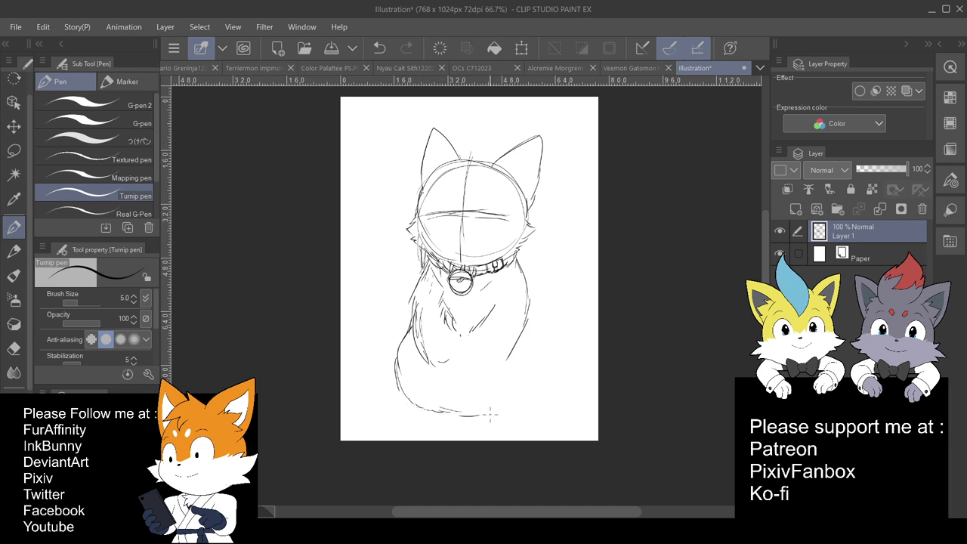
Draw the two front legs down to their paws and start the opposite haunch
{"action": "left_click_drag", "start_coordinate": [534, 321], "coordinate": [535, 399]}
{"action": "mouse_move", "coordinate": [419, 345]}
{"action": "left_mouse_down"}
{"action": "mouse_move", "coordinate": [440, 435]}
{"action": "mouse_move", "coordinate": [451, 409]}
{"action": "left_mouse_up"}
{"action": "mouse_move", "coordinate": [462, 343]}
{"action": "left_mouse_down"}
{"action": "mouse_move", "coordinate": [464, 415]}
{"action": "mouse_move", "coordinate": [447, 435]}
{"action": "mouse_move", "coordinate": [462, 408]}
{"action": "mouse_move", "coordinate": [470, 437]}
{"action": "mouse_move", "coordinate": [494, 421]}
{"action": "mouse_move", "coordinate": [508, 326]}
{"action": "left_mouse_up"}
{"action": "left_click_drag", "start_coordinate": [426, 352], "coordinate": [432, 392]}
{"action": "left_click_drag", "start_coordinate": [496, 412], "coordinate": [524, 286]}
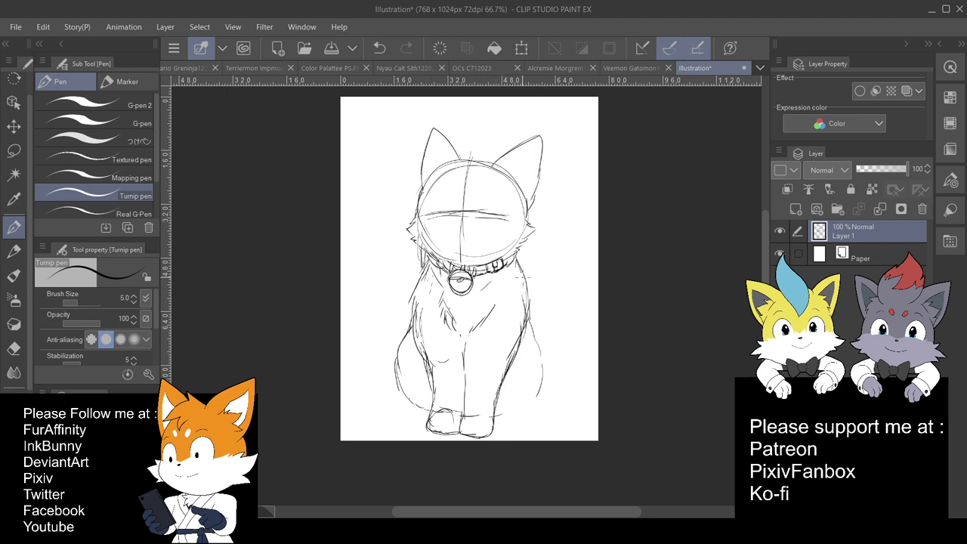
Complete both rounded haunches and add a thick curled tail behind the body
{"action": "left_click_drag", "start_coordinate": [541, 344], "coordinate": [544, 389]}
{"action": "mouse_move", "coordinate": [495, 420]}
{"action": "left_mouse_down"}
{"action": "mouse_move", "coordinate": [534, 417]}
{"action": "mouse_move", "coordinate": [543, 395]}
{"action": "left_mouse_up"}
{"action": "mouse_move", "coordinate": [396, 349]}
{"action": "left_mouse_down"}
{"action": "mouse_move", "coordinate": [412, 407]}
{"action": "mouse_move", "coordinate": [435, 417]}
{"action": "left_mouse_up"}
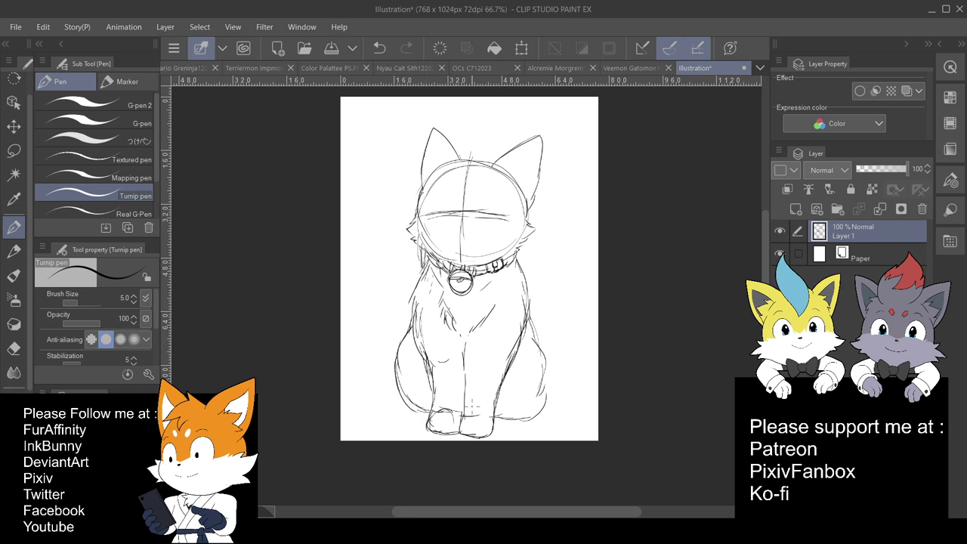
{"action": "mouse_move", "coordinate": [494, 341]}
{"action": "left_mouse_down"}
{"action": "mouse_move", "coordinate": [560, 349]}
{"action": "mouse_move", "coordinate": [568, 386]}
{"action": "mouse_move", "coordinate": [582, 385]}
{"action": "left_mouse_up"}
{"action": "mouse_move", "coordinate": [541, 349]}
{"action": "left_mouse_down"}
{"action": "mouse_move", "coordinate": [565, 355]}
{"action": "mouse_move", "coordinate": [580, 394]}
{"action": "left_mouse_up"}
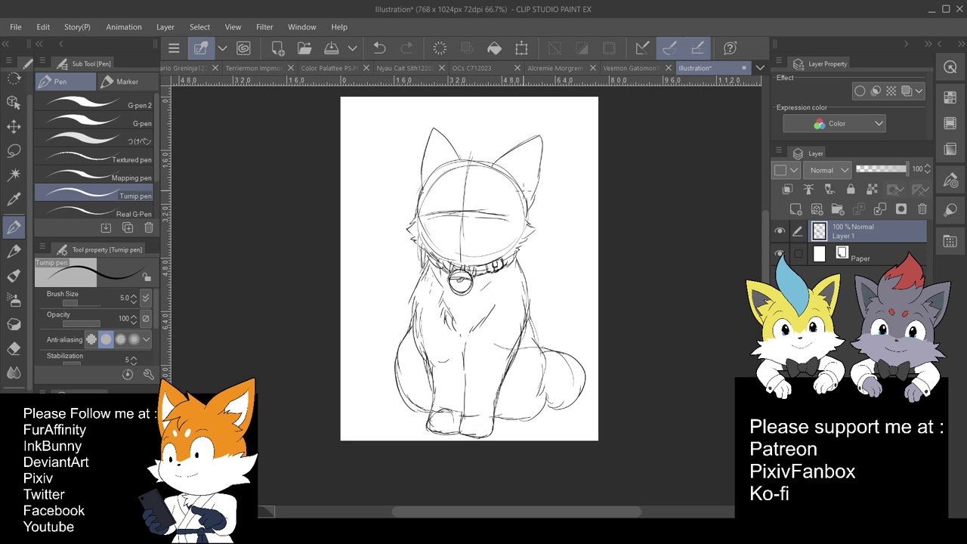
Move the whole cat sketch slightly upward on the canvas and return to the pen
{"action": "key", "text": "k"}
{"action": "left_click_drag", "start_coordinate": [552, 349], "coordinate": [551, 339]}
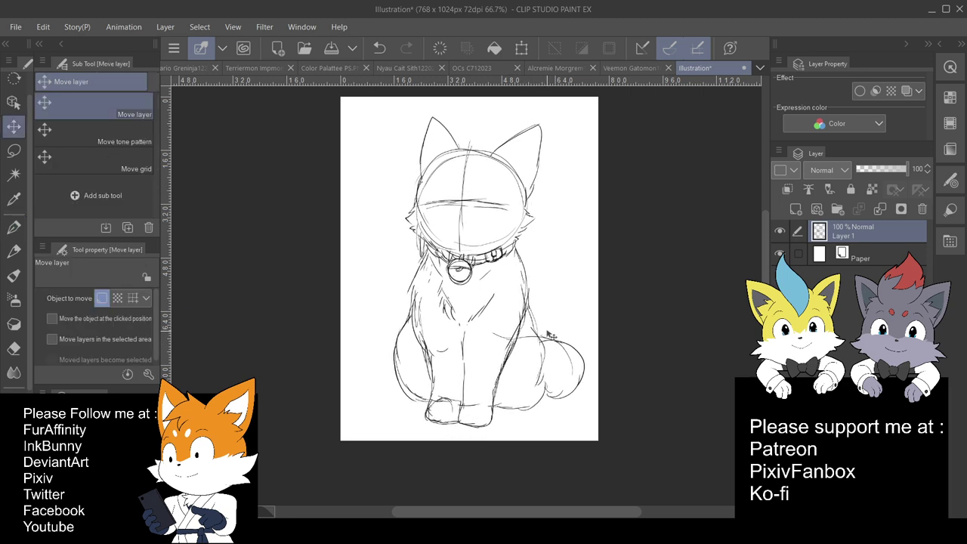
{"action": "key", "text": "p"}
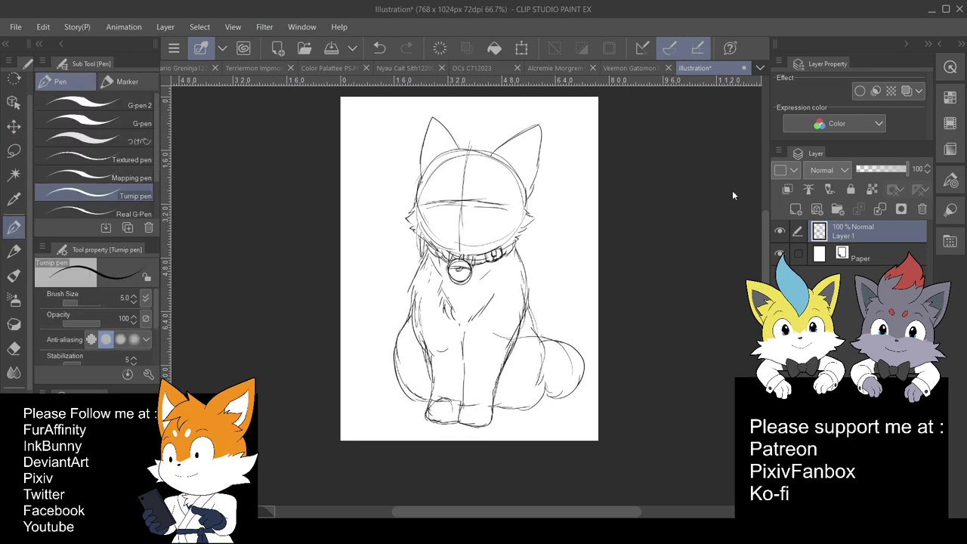
Flip the view horizontally and draw a small nose and a frowning mouth on the vertical guideline
{"action": "key", "text": "ctrl+plus"}
{"action": "key", "text": "ctrl+plus"}
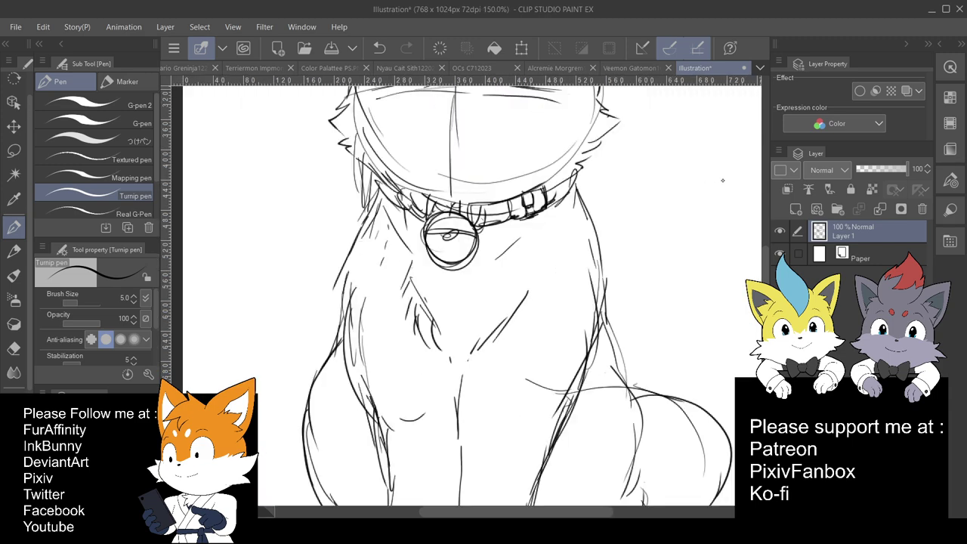
{"action": "key", "text": "h"}
{"action": "mouse_move", "coordinate": [408, 91]}
{"action": "left_mouse_down"}
{"action": "mouse_move", "coordinate": [417, 324]}
{"action": "mouse_move", "coordinate": [359, 369]}
{"action": "left_mouse_up"}
{"action": "left_click_drag", "start_coordinate": [444, 342], "coordinate": [469, 335]}
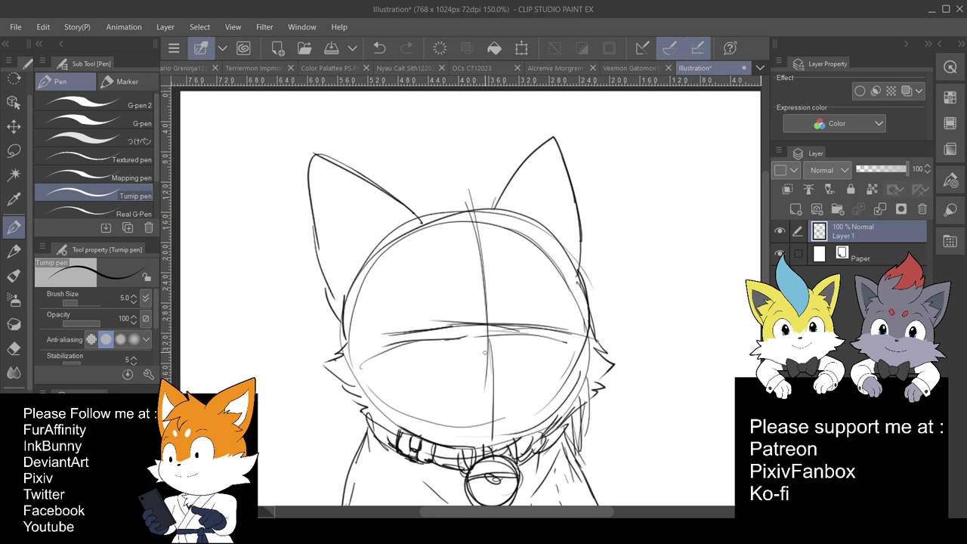
{"action": "mouse_move", "coordinate": [481, 348]}
{"action": "left_mouse_down"}
{"action": "mouse_move", "coordinate": [500, 347]}
{"action": "mouse_move", "coordinate": [491, 357]}
{"action": "mouse_move", "coordinate": [502, 349]}
{"action": "left_mouse_up"}
{"action": "mouse_move", "coordinate": [480, 384]}
{"action": "left_mouse_down"}
{"action": "mouse_move", "coordinate": [494, 374]}
{"action": "mouse_move", "coordinate": [512, 382]}
{"action": "mouse_move", "coordinate": [499, 378]}
{"action": "left_mouse_up"}
Outline two narrowed, angry eyes with heavy upper lids, restoring the view orientation to complete them
{"action": "mouse_move", "coordinate": [399, 296]}
{"action": "left_mouse_down"}
{"action": "mouse_move", "coordinate": [452, 312]}
{"action": "mouse_move", "coordinate": [405, 327]}
{"action": "mouse_move", "coordinate": [431, 337]}
{"action": "mouse_move", "coordinate": [462, 331]}
{"action": "mouse_move", "coordinate": [434, 308]}
{"action": "mouse_move", "coordinate": [461, 323]}
{"action": "mouse_move", "coordinate": [508, 328]}
{"action": "mouse_move", "coordinate": [525, 304]}
{"action": "mouse_move", "coordinate": [557, 291]}
{"action": "left_mouse_up"}
{"action": "mouse_move", "coordinate": [509, 314]}
{"action": "left_mouse_down"}
{"action": "mouse_move", "coordinate": [524, 329]}
{"action": "mouse_move", "coordinate": [544, 321]}
{"action": "mouse_move", "coordinate": [559, 288]}
{"action": "left_mouse_up"}
{"action": "mouse_move", "coordinate": [400, 297]}
{"action": "left_mouse_down"}
{"action": "mouse_move", "coordinate": [404, 319]}
{"action": "mouse_move", "coordinate": [539, 302]}
{"action": "left_mouse_up"}
{"action": "key", "text": "h"}
{"action": "left_click_drag", "start_coordinate": [369, 294], "coordinate": [408, 304]}
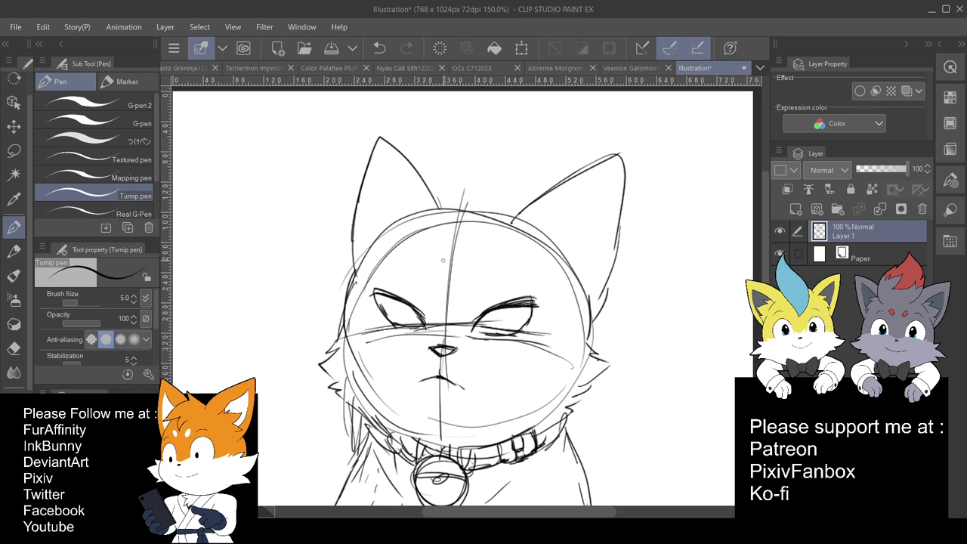
Draw the pupils, reinforce the lines between the eyes and nose, and add the chin curve
{"action": "mouse_move", "coordinate": [509, 307]}
{"action": "left_mouse_down"}
{"action": "mouse_move", "coordinate": [521, 311]}
{"action": "mouse_move", "coordinate": [505, 326]}
{"action": "mouse_move", "coordinate": [501, 319]}
{"action": "left_mouse_up"}
{"action": "mouse_move", "coordinate": [408, 301]}
{"action": "left_mouse_down"}
{"action": "mouse_move", "coordinate": [401, 319]}
{"action": "mouse_move", "coordinate": [408, 308]}
{"action": "left_mouse_up"}
{"action": "left_click_drag", "start_coordinate": [488, 307], "coordinate": [454, 333]}
{"action": "left_click_drag", "start_coordinate": [429, 329], "coordinate": [465, 336]}
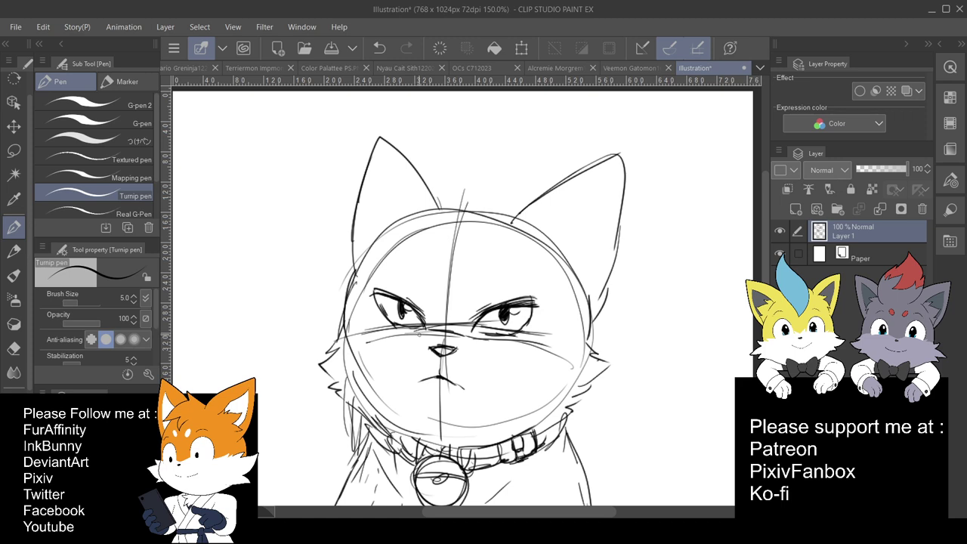
{"action": "left_click_drag", "start_coordinate": [413, 330], "coordinate": [476, 340]}
{"action": "mouse_move", "coordinate": [442, 376]}
{"action": "left_mouse_down"}
{"action": "mouse_move", "coordinate": [456, 385]}
{"action": "mouse_move", "coordinate": [445, 414]}
{"action": "mouse_move", "coordinate": [463, 407]}
{"action": "left_mouse_up"}
Draw tabby stripes on the forehead, with a hatched central stripe and shorter marks on either side
{"action": "mouse_move", "coordinate": [415, 279]}
{"action": "left_mouse_down"}
{"action": "mouse_move", "coordinate": [420, 300]}
{"action": "mouse_move", "coordinate": [487, 292]}
{"action": "left_mouse_up"}
{"action": "mouse_move", "coordinate": [425, 352]}
{"action": "left_mouse_down"}
{"action": "mouse_move", "coordinate": [454, 375]}
{"action": "mouse_move", "coordinate": [454, 389]}
{"action": "left_mouse_up"}
{"action": "left_click_drag", "start_coordinate": [464, 275], "coordinate": [451, 325]}
{"action": "left_click_drag", "start_coordinate": [461, 303], "coordinate": [457, 333]}
{"action": "left_click_drag", "start_coordinate": [506, 312], "coordinate": [495, 322]}
{"action": "left_click_drag", "start_coordinate": [512, 307], "coordinate": [493, 333]}
{"action": "mouse_move", "coordinate": [508, 301]}
{"action": "left_mouse_down"}
{"action": "mouse_move", "coordinate": [471, 334]}
{"action": "mouse_move", "coordinate": [470, 320]}
{"action": "left_mouse_up"}
{"action": "left_click_drag", "start_coordinate": [488, 281], "coordinate": [472, 301]}
{"action": "left_click_drag", "start_coordinate": [489, 290], "coordinate": [475, 312]}
{"action": "left_click_drag", "start_coordinate": [481, 312], "coordinate": [478, 323]}
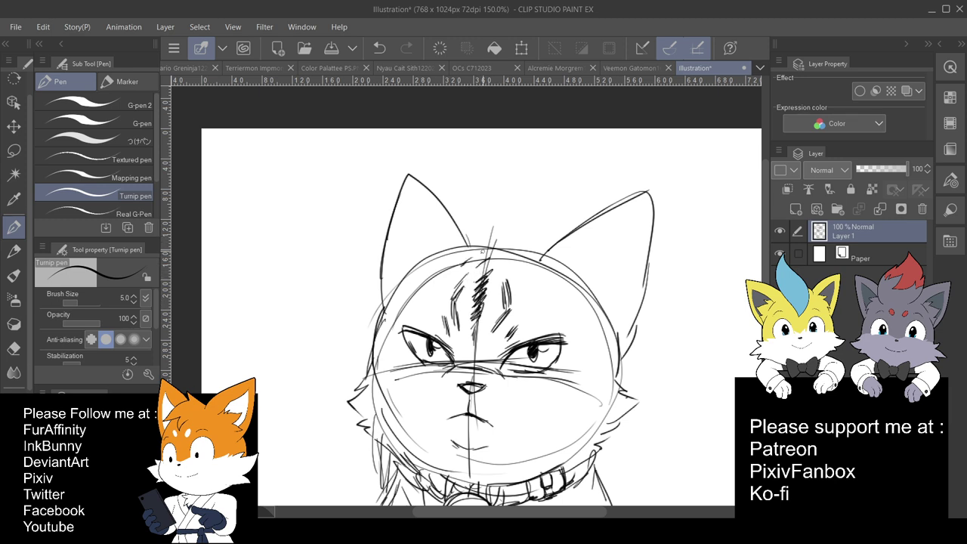
Extend the dark hatched stripes across the crown between the ears
{"action": "mouse_move", "coordinate": [497, 245]}
{"action": "left_mouse_down"}
{"action": "mouse_move", "coordinate": [476, 255]}
{"action": "mouse_move", "coordinate": [479, 278]}
{"action": "mouse_move", "coordinate": [483, 268]}
{"action": "left_mouse_up"}
{"action": "left_click_drag", "start_coordinate": [509, 246], "coordinate": [491, 261]}
{"action": "mouse_move", "coordinate": [502, 252]}
{"action": "left_mouse_down"}
{"action": "mouse_move", "coordinate": [491, 262]}
{"action": "mouse_move", "coordinate": [507, 285]}
{"action": "mouse_move", "coordinate": [504, 263]}
{"action": "left_mouse_up"}
{"action": "mouse_move", "coordinate": [522, 259]}
{"action": "left_mouse_down"}
{"action": "mouse_move", "coordinate": [510, 266]}
{"action": "mouse_move", "coordinate": [526, 274]}
{"action": "left_mouse_up"}
Draw the inner ear lines and fur tufts inside both ears
{"action": "key", "text": "ctrl+minus"}
{"action": "left_click_drag", "start_coordinate": [605, 174], "coordinate": [561, 169]}
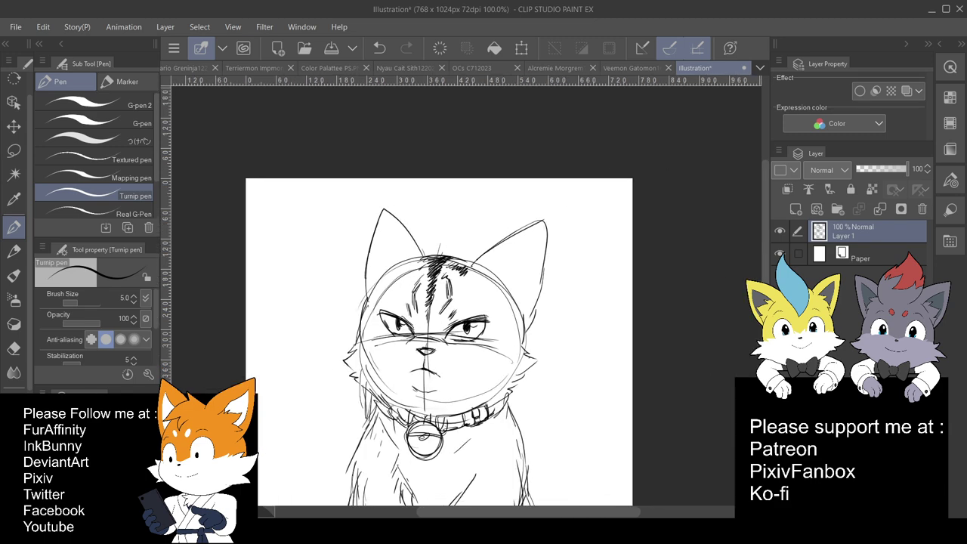
{"action": "left_click_drag", "start_coordinate": [481, 283], "coordinate": [531, 231]}
{"action": "mouse_move", "coordinate": [387, 222]}
{"action": "left_mouse_down"}
{"action": "mouse_move", "coordinate": [412, 276]}
{"action": "mouse_move", "coordinate": [393, 252]}
{"action": "left_mouse_up"}
{"action": "mouse_move", "coordinate": [389, 250]}
{"action": "left_mouse_down"}
{"action": "mouse_move", "coordinate": [398, 261]}
{"action": "mouse_move", "coordinate": [367, 276]}
{"action": "mouse_move", "coordinate": [373, 296]}
{"action": "mouse_move", "coordinate": [401, 274]}
{"action": "left_mouse_up"}
{"action": "left_click_drag", "start_coordinate": [490, 260], "coordinate": [528, 293]}
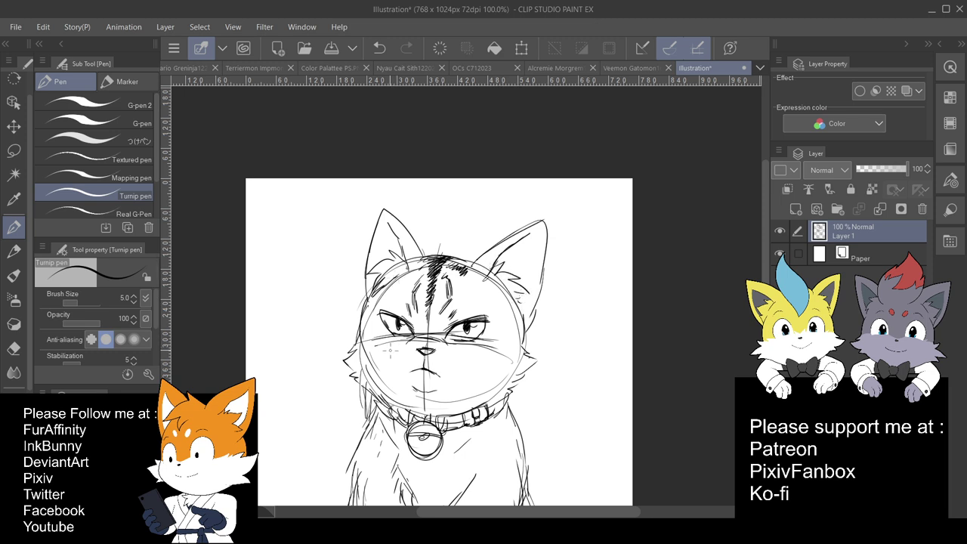
Draw dark stripes from the outer eye corners across both cheeks and dot one side of the muzzle
{"action": "mouse_move", "coordinate": [370, 325]}
{"action": "left_mouse_down"}
{"action": "mouse_move", "coordinate": [361, 345]}
{"action": "mouse_move", "coordinate": [384, 346]}
{"action": "left_mouse_up"}
{"action": "left_click", "coordinate": [403, 344]}
{"action": "left_click", "coordinate": [401, 349]}
{"action": "left_click", "coordinate": [403, 353]}
{"action": "left_click_drag", "start_coordinate": [397, 336], "coordinate": [386, 350]}
{"action": "left_click_drag", "start_coordinate": [375, 311], "coordinate": [367, 329]}
{"action": "mouse_move", "coordinate": [489, 320]}
{"action": "left_mouse_down"}
{"action": "mouse_move", "coordinate": [518, 346]}
{"action": "mouse_move", "coordinate": [464, 349]}
{"action": "mouse_move", "coordinate": [492, 366]}
{"action": "left_mouse_up"}
{"action": "left_click_drag", "start_coordinate": [375, 338], "coordinate": [360, 349]}
{"action": "mouse_move", "coordinate": [366, 338]}
{"action": "left_mouse_down"}
{"action": "mouse_move", "coordinate": [355, 348]}
{"action": "mouse_move", "coordinate": [375, 345]}
{"action": "left_mouse_up"}
{"action": "left_click_drag", "start_coordinate": [447, 325], "coordinate": [477, 296]}
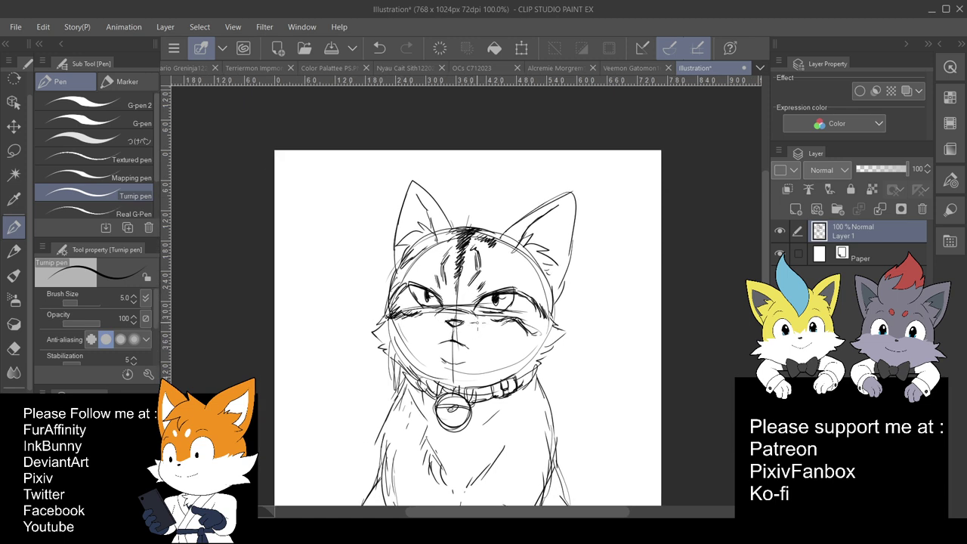
Add whisker dots on both sides of the nose and reinforce the lines under the eyes
{"action": "left_click", "coordinate": [476, 330]}
{"action": "left_click", "coordinate": [482, 333]}
{"action": "left_click", "coordinate": [479, 339]}
{"action": "left_click", "coordinate": [438, 326]}
{"action": "left_click", "coordinate": [431, 329]}
{"action": "left_click_drag", "start_coordinate": [433, 318], "coordinate": [476, 309]}
{"action": "left_click_drag", "start_coordinate": [456, 305], "coordinate": [478, 311]}
Flip the view horizontally and darken the outlines and lids of both eyes
{"action": "key", "text": "h"}
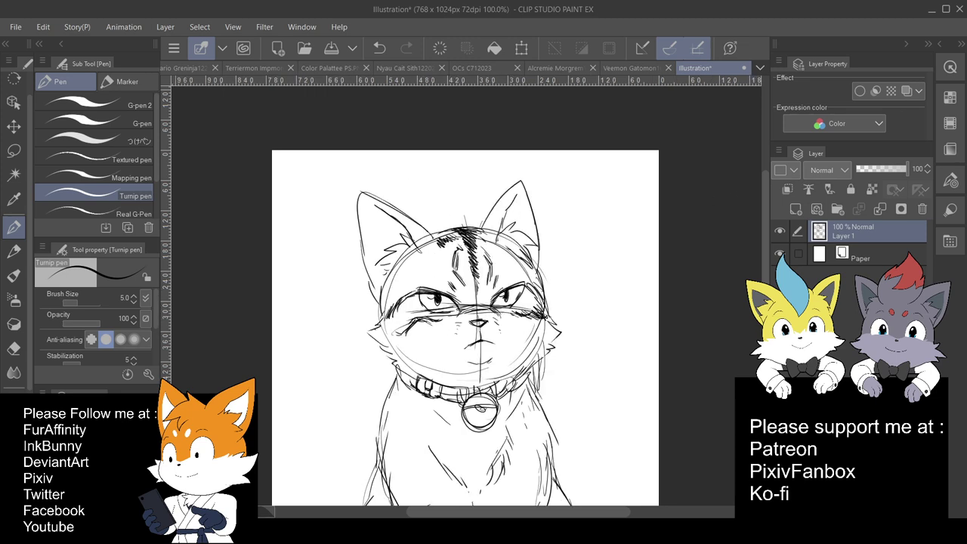
{"action": "key", "text": "ctrl+plus"}
{"action": "key", "text": "ctrl+plus"}
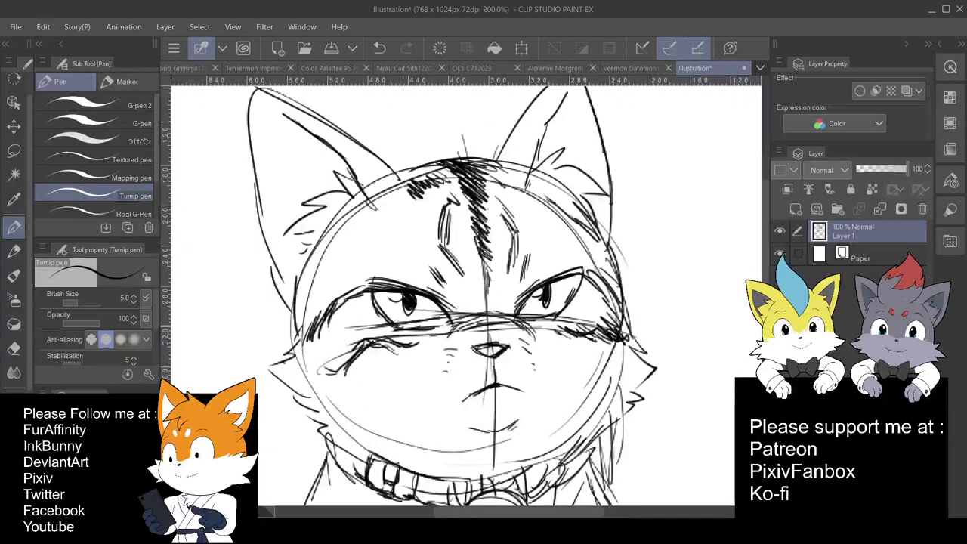
{"action": "left_click_drag", "start_coordinate": [388, 325], "coordinate": [454, 324]}
{"action": "mouse_move", "coordinate": [528, 300]}
{"action": "left_mouse_down"}
{"action": "mouse_move", "coordinate": [536, 318]}
{"action": "mouse_move", "coordinate": [529, 286]}
{"action": "left_mouse_up"}
{"action": "mouse_move", "coordinate": [444, 293]}
{"action": "left_mouse_down"}
{"action": "mouse_move", "coordinate": [463, 307]}
{"action": "mouse_move", "coordinate": [572, 280]}
{"action": "left_mouse_up"}
{"action": "key", "text": "ctrl+minus"}
{"action": "key", "text": "ctrl+minus"}
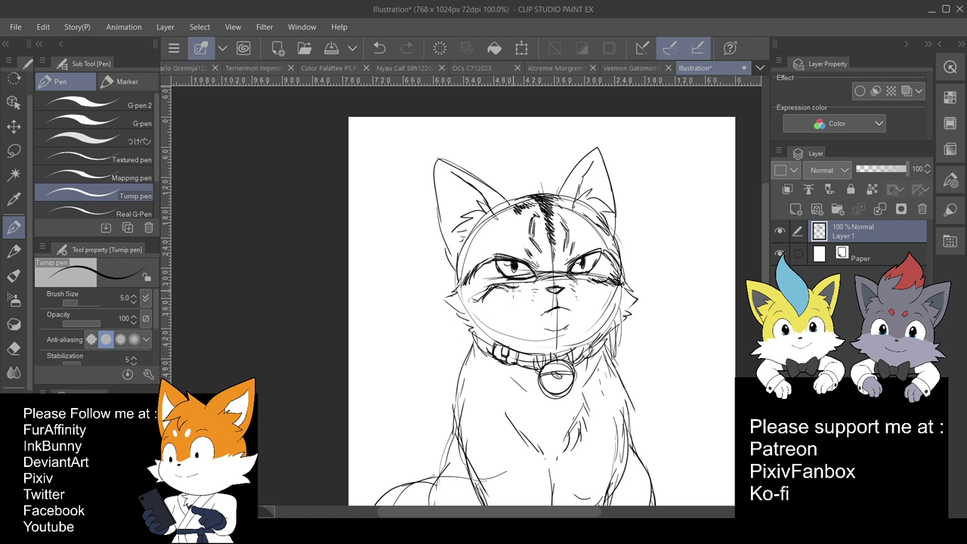
Draw long curved whiskers extending from both cheeks and flip the view back
{"action": "left_click_drag", "start_coordinate": [478, 289], "coordinate": [414, 318]}
{"action": "mouse_move", "coordinate": [509, 289]}
{"action": "left_mouse_down"}
{"action": "mouse_move", "coordinate": [473, 292]}
{"action": "mouse_move", "coordinate": [427, 357]}
{"action": "left_mouse_up"}
{"action": "left_click_drag", "start_coordinate": [510, 293], "coordinate": [459, 317]}
{"action": "left_click_drag", "start_coordinate": [490, 288], "coordinate": [435, 295]}
{"action": "mouse_move", "coordinate": [583, 282]}
{"action": "left_mouse_down"}
{"action": "mouse_move", "coordinate": [654, 268]}
{"action": "mouse_move", "coordinate": [538, 307]}
{"action": "mouse_move", "coordinate": [511, 302]}
{"action": "mouse_move", "coordinate": [577, 332]}
{"action": "left_mouse_up"}
{"action": "mouse_move", "coordinate": [402, 334]}
{"action": "left_mouse_down"}
{"action": "mouse_move", "coordinate": [381, 342]}
{"action": "mouse_move", "coordinate": [466, 352]}
{"action": "mouse_move", "coordinate": [467, 361]}
{"action": "mouse_move", "coordinate": [489, 321]}
{"action": "left_mouse_up"}
{"action": "key", "text": "h"}
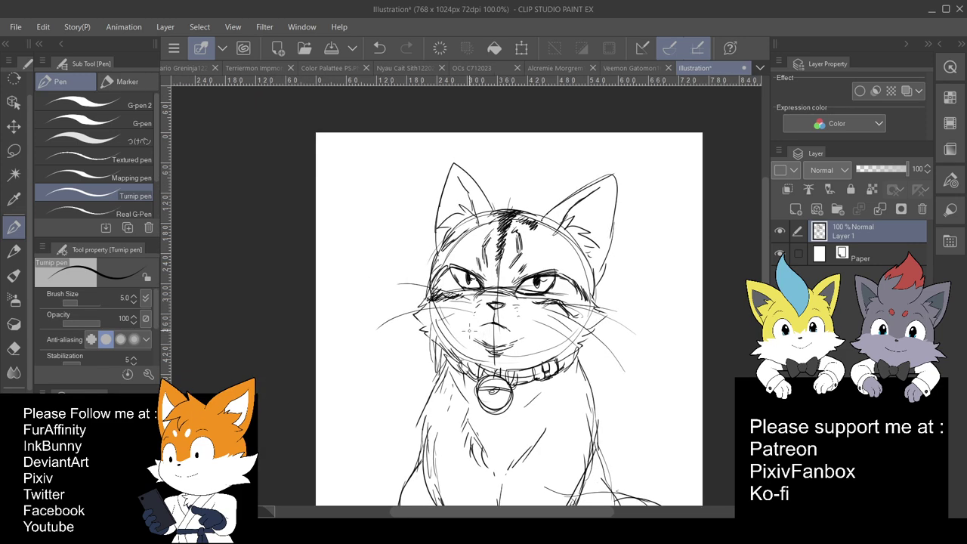
Add the muzzle contour around the mouth, thicken the cheek fur and shade the collar end
{"action": "mouse_move", "coordinate": [458, 328]}
{"action": "left_mouse_down"}
{"action": "mouse_move", "coordinate": [524, 349]}
{"action": "mouse_move", "coordinate": [535, 334]}
{"action": "left_mouse_up"}
{"action": "mouse_move", "coordinate": [414, 305]}
{"action": "left_mouse_down"}
{"action": "mouse_move", "coordinate": [437, 346]}
{"action": "mouse_move", "coordinate": [468, 363]}
{"action": "mouse_move", "coordinate": [434, 393]}
{"action": "left_mouse_up"}
{"action": "mouse_move", "coordinate": [571, 358]}
{"action": "left_mouse_down"}
{"action": "mouse_move", "coordinate": [561, 368]}
{"action": "mouse_move", "coordinate": [559, 357]}
{"action": "left_mouse_up"}
{"action": "mouse_move", "coordinate": [580, 344]}
{"action": "left_mouse_down"}
{"action": "mouse_move", "coordinate": [555, 368]}
{"action": "mouse_move", "coordinate": [567, 366]}
{"action": "left_mouse_up"}
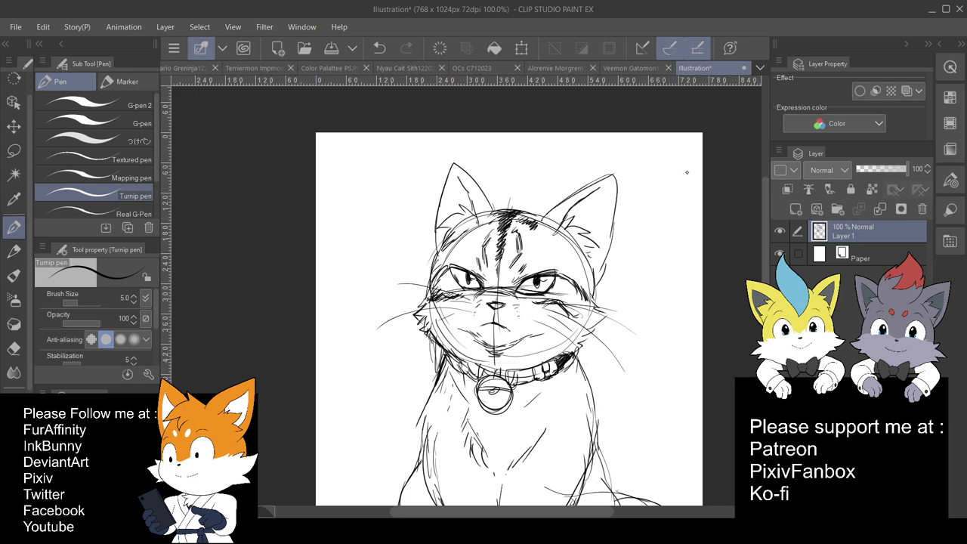
Draw the toes and firm outlines on both front paws
{"action": "key", "text": "ctrl+minus"}
{"action": "key", "text": "ctrl+minus"}
{"action": "left_click_drag", "start_coordinate": [488, 343], "coordinate": [471, 293]}
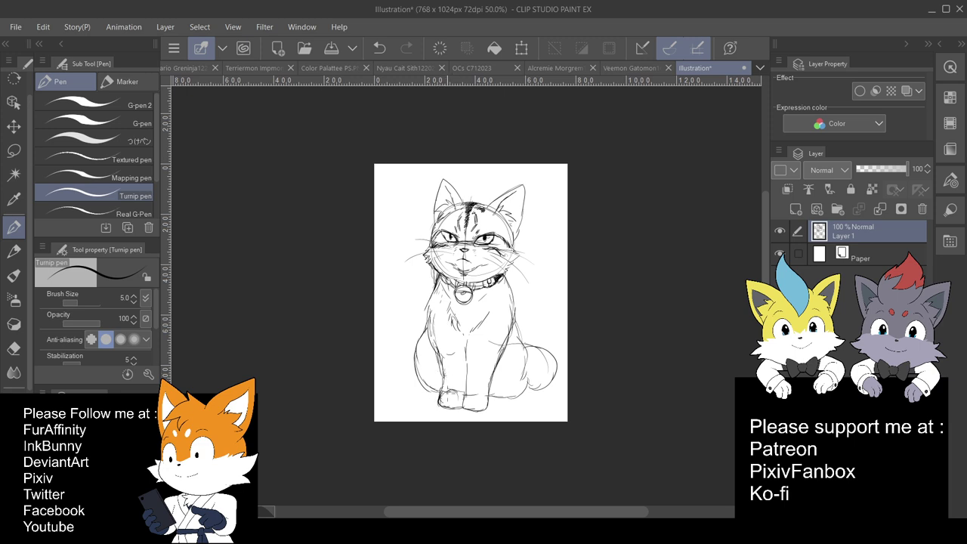
{"action": "mouse_move", "coordinate": [439, 397]}
{"action": "left_mouse_down"}
{"action": "mouse_move", "coordinate": [453, 410]}
{"action": "mouse_move", "coordinate": [483, 411]}
{"action": "left_mouse_up"}
{"action": "left_click_drag", "start_coordinate": [488, 410], "coordinate": [491, 415]}
{"action": "key", "text": "ctrl+plus"}
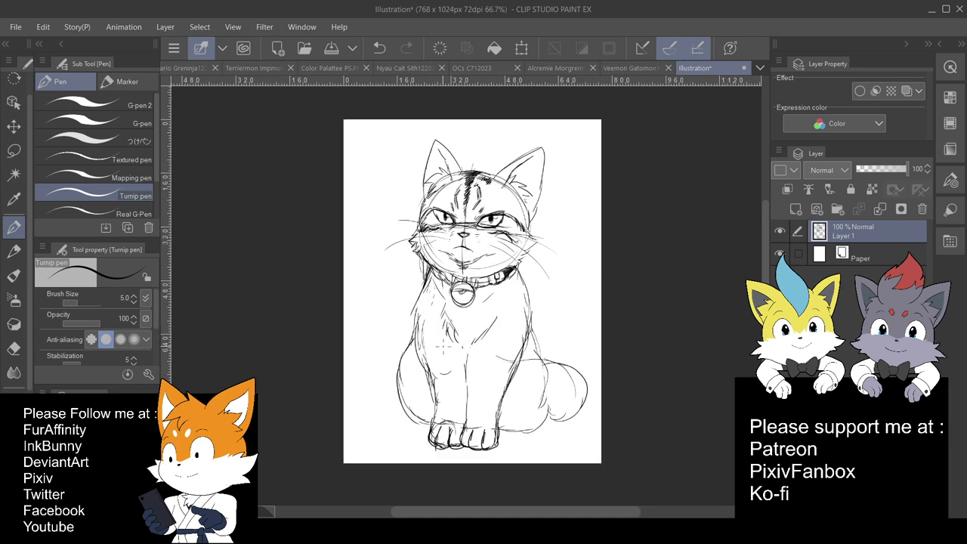
Hatch dark tabby stripes across the upper part of both front legs
{"action": "mouse_move", "coordinate": [433, 354]}
{"action": "left_mouse_down"}
{"action": "mouse_move", "coordinate": [451, 363]}
{"action": "mouse_move", "coordinate": [422, 359]}
{"action": "left_mouse_up"}
{"action": "left_click_drag", "start_coordinate": [428, 348], "coordinate": [425, 361]}
{"action": "mouse_move", "coordinate": [434, 354]}
{"action": "left_mouse_down"}
{"action": "mouse_move", "coordinate": [428, 361]}
{"action": "mouse_move", "coordinate": [449, 359]}
{"action": "mouse_move", "coordinate": [430, 365]}
{"action": "mouse_move", "coordinate": [442, 376]}
{"action": "mouse_move", "coordinate": [509, 360]}
{"action": "mouse_move", "coordinate": [485, 361]}
{"action": "mouse_move", "coordinate": [498, 355]}
{"action": "left_mouse_up"}
{"action": "mouse_move", "coordinate": [492, 372]}
{"action": "left_mouse_down"}
{"action": "mouse_move", "coordinate": [502, 356]}
{"action": "mouse_move", "coordinate": [519, 361]}
{"action": "left_mouse_up"}
{"action": "left_click_drag", "start_coordinate": [476, 369], "coordinate": [490, 364]}
{"action": "left_click_drag", "start_coordinate": [485, 372], "coordinate": [514, 364]}
{"action": "mouse_move", "coordinate": [505, 378]}
{"action": "left_mouse_down"}
{"action": "mouse_move", "coordinate": [523, 364]}
{"action": "mouse_move", "coordinate": [515, 345]}
{"action": "left_mouse_up"}
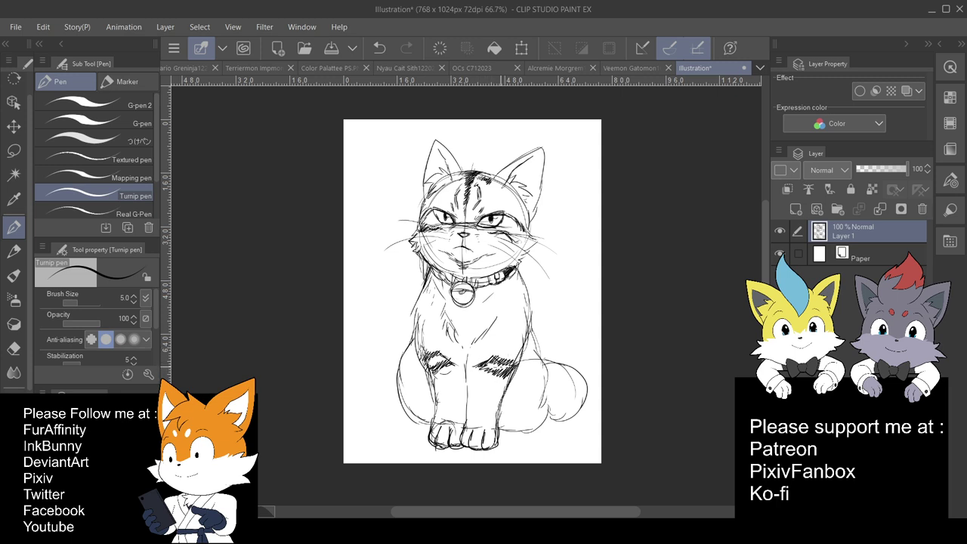
Hatch tabby stripes down the shoulder on the left side of the drawn body
{"action": "mouse_move", "coordinate": [420, 341]}
{"action": "left_mouse_down"}
{"action": "mouse_move", "coordinate": [435, 328]}
{"action": "mouse_move", "coordinate": [449, 336]}
{"action": "mouse_move", "coordinate": [422, 304]}
{"action": "left_mouse_up"}
{"action": "mouse_move", "coordinate": [414, 325]}
{"action": "left_mouse_down"}
{"action": "mouse_move", "coordinate": [431, 305]}
{"action": "mouse_move", "coordinate": [424, 299]}
{"action": "left_mouse_up"}
{"action": "left_click_drag", "start_coordinate": [420, 327], "coordinate": [430, 311]}
{"action": "left_click_drag", "start_coordinate": [422, 323], "coordinate": [437, 316]}
{"action": "mouse_move", "coordinate": [427, 326]}
{"action": "left_mouse_down"}
{"action": "mouse_move", "coordinate": [441, 309]}
{"action": "mouse_move", "coordinate": [426, 299]}
{"action": "left_mouse_up"}
{"action": "left_click_drag", "start_coordinate": [412, 313], "coordinate": [431, 288]}
{"action": "left_click_drag", "start_coordinate": [424, 304], "coordinate": [429, 293]}
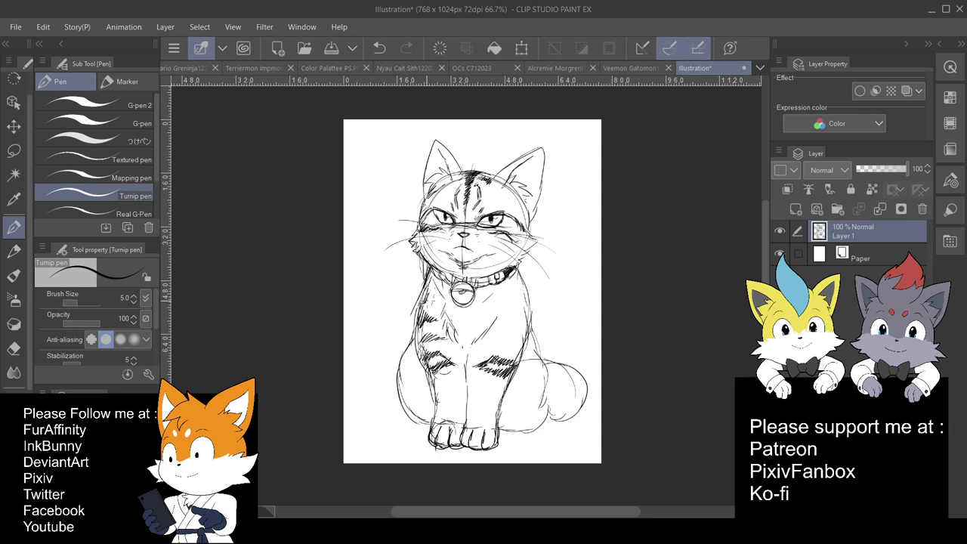
Hatch matching tabby stripes down the shoulder on the right side of the drawn body
{"action": "left_click_drag", "start_coordinate": [505, 308], "coordinate": [529, 279]}
{"action": "left_click_drag", "start_coordinate": [502, 326], "coordinate": [514, 313]}
{"action": "mouse_move", "coordinate": [500, 327]}
{"action": "left_mouse_down"}
{"action": "mouse_move", "coordinate": [518, 320]}
{"action": "mouse_move", "coordinate": [512, 314]}
{"action": "left_mouse_up"}
{"action": "left_click_drag", "start_coordinate": [503, 329], "coordinate": [530, 307]}
{"action": "left_click_drag", "start_coordinate": [499, 344], "coordinate": [529, 326]}
{"action": "left_click_drag", "start_coordinate": [517, 354], "coordinate": [529, 321]}
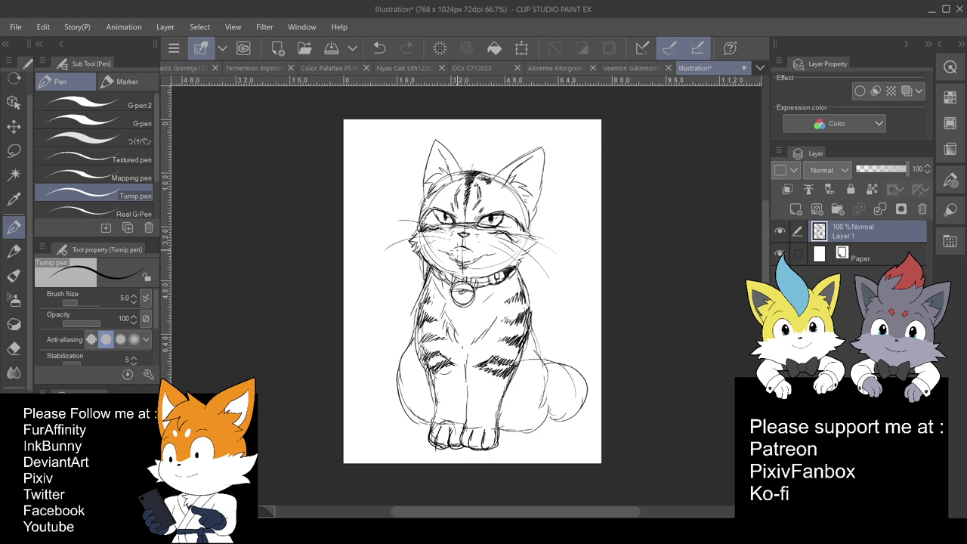
Hatch a dark stripe across the middle of the front legs and mark the fur above it
{"action": "left_click_drag", "start_coordinate": [436, 395], "coordinate": [467, 385]}
{"action": "left_click_drag", "start_coordinate": [460, 400], "coordinate": [473, 384]}
{"action": "left_click_drag", "start_coordinate": [465, 405], "coordinate": [474, 385]}
{"action": "left_click_drag", "start_coordinate": [469, 400], "coordinate": [485, 390]}
{"action": "mouse_move", "coordinate": [479, 400]}
{"action": "left_mouse_down"}
{"action": "mouse_move", "coordinate": [491, 392]}
{"action": "mouse_move", "coordinate": [450, 374]}
{"action": "left_mouse_up"}
{"action": "left_click_drag", "start_coordinate": [444, 386], "coordinate": [483, 379]}
{"action": "left_click_drag", "start_coordinate": [472, 389], "coordinate": [482, 377]}
Outline the chest fur patch below the bell with jagged strokes converging between the front legs
{"action": "mouse_move", "coordinate": [441, 308]}
{"action": "left_mouse_down"}
{"action": "mouse_move", "coordinate": [445, 293]}
{"action": "mouse_move", "coordinate": [439, 330]}
{"action": "mouse_move", "coordinate": [457, 365]}
{"action": "mouse_move", "coordinate": [451, 342]}
{"action": "mouse_move", "coordinate": [465, 354]}
{"action": "left_mouse_up"}
{"action": "mouse_move", "coordinate": [487, 322]}
{"action": "left_mouse_down"}
{"action": "mouse_move", "coordinate": [476, 340]}
{"action": "mouse_move", "coordinate": [482, 334]}
{"action": "left_mouse_up"}
{"action": "left_click_drag", "start_coordinate": [489, 285], "coordinate": [492, 328]}
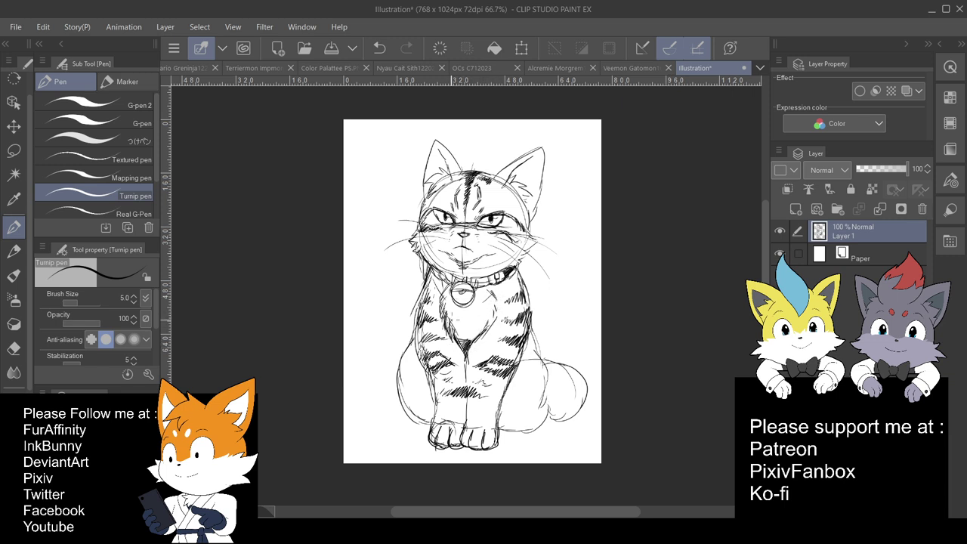
Finish the chest fur strokes, then hatch tabby stripes down the haunch on the left side of the drawn body
{"action": "mouse_move", "coordinate": [463, 307]}
{"action": "left_mouse_down"}
{"action": "mouse_move", "coordinate": [449, 327]}
{"action": "mouse_move", "coordinate": [469, 337]}
{"action": "left_mouse_up"}
{"action": "mouse_move", "coordinate": [485, 316]}
{"action": "left_mouse_down"}
{"action": "mouse_move", "coordinate": [476, 334]}
{"action": "mouse_move", "coordinate": [480, 326]}
{"action": "left_mouse_up"}
{"action": "left_click_drag", "start_coordinate": [409, 346], "coordinate": [398, 383]}
{"action": "left_click_drag", "start_coordinate": [403, 376], "coordinate": [392, 399]}
{"action": "left_click_drag", "start_coordinate": [411, 349], "coordinate": [400, 373]}
{"action": "mouse_move", "coordinate": [409, 352]}
{"action": "left_mouse_down"}
{"action": "mouse_move", "coordinate": [393, 382]}
{"action": "mouse_move", "coordinate": [401, 375]}
{"action": "left_mouse_up"}
{"action": "left_click_drag", "start_coordinate": [416, 357], "coordinate": [405, 376]}
{"action": "left_click_drag", "start_coordinate": [418, 357], "coordinate": [411, 374]}
{"action": "left_click_drag", "start_coordinate": [425, 360], "coordinate": [415, 386]}
{"action": "left_click_drag", "start_coordinate": [431, 377], "coordinate": [401, 411]}
{"action": "left_click_drag", "start_coordinate": [421, 391], "coordinate": [409, 413]}
{"action": "left_click_drag", "start_coordinate": [423, 397], "coordinate": [413, 411]}
{"action": "left_click_drag", "start_coordinate": [425, 400], "coordinate": [420, 414]}
{"action": "left_click_drag", "start_coordinate": [431, 398], "coordinate": [427, 420]}
{"action": "left_click_drag", "start_coordinate": [430, 398], "coordinate": [429, 412]}
{"action": "left_click_drag", "start_coordinate": [421, 406], "coordinate": [402, 421]}
{"action": "left_click_drag", "start_coordinate": [435, 414], "coordinate": [409, 424]}
{"action": "mouse_move", "coordinate": [412, 331]}
{"action": "left_mouse_down"}
{"action": "mouse_move", "coordinate": [402, 358]}
{"action": "mouse_move", "coordinate": [407, 345]}
{"action": "left_mouse_up"}
Reinforce the outline of the haunch on the right side of the drawn body and hatch tabby stripes across it
{"action": "left_click_drag", "start_coordinate": [534, 349], "coordinate": [527, 367]}
{"action": "left_click_drag", "start_coordinate": [538, 334], "coordinate": [530, 352]}
{"action": "mouse_move", "coordinate": [547, 341]}
{"action": "left_mouse_down"}
{"action": "mouse_move", "coordinate": [533, 365]}
{"action": "mouse_move", "coordinate": [538, 402]}
{"action": "left_mouse_up"}
{"action": "mouse_move", "coordinate": [494, 432]}
{"action": "left_mouse_down"}
{"action": "mouse_move", "coordinate": [550, 429]}
{"action": "mouse_move", "coordinate": [557, 397]}
{"action": "left_mouse_up"}
{"action": "mouse_move", "coordinate": [524, 369]}
{"action": "left_mouse_down"}
{"action": "mouse_move", "coordinate": [514, 382]}
{"action": "mouse_move", "coordinate": [540, 381]}
{"action": "mouse_move", "coordinate": [497, 401]}
{"action": "left_mouse_up"}
{"action": "left_click_drag", "start_coordinate": [516, 395], "coordinate": [503, 407]}
{"action": "mouse_move", "coordinate": [526, 381]}
{"action": "left_mouse_down"}
{"action": "mouse_move", "coordinate": [510, 417]}
{"action": "mouse_move", "coordinate": [546, 416]}
{"action": "mouse_move", "coordinate": [538, 433]}
{"action": "mouse_move", "coordinate": [556, 422]}
{"action": "left_mouse_up"}
Reinforce the outline of the curled tail and fill its tip with dense dark hatching
{"action": "left_click_drag", "start_coordinate": [586, 400], "coordinate": [562, 420]}
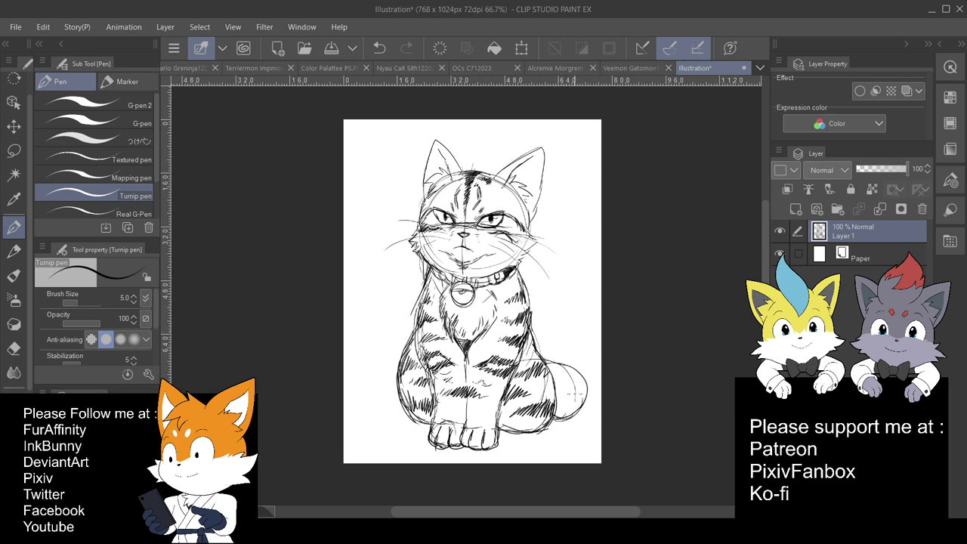
{"action": "mouse_move", "coordinate": [572, 376]}
{"action": "left_mouse_down"}
{"action": "mouse_move", "coordinate": [559, 417]}
{"action": "mouse_move", "coordinate": [575, 389]}
{"action": "mouse_move", "coordinate": [546, 373]}
{"action": "left_mouse_up"}
{"action": "mouse_move", "coordinate": [566, 357]}
{"action": "left_mouse_down"}
{"action": "mouse_move", "coordinate": [544, 366]}
{"action": "mouse_move", "coordinate": [550, 381]}
{"action": "mouse_move", "coordinate": [568, 380]}
{"action": "left_mouse_up"}
{"action": "left_click_drag", "start_coordinate": [582, 367], "coordinate": [568, 393]}
{"action": "left_click_drag", "start_coordinate": [588, 382], "coordinate": [584, 396]}
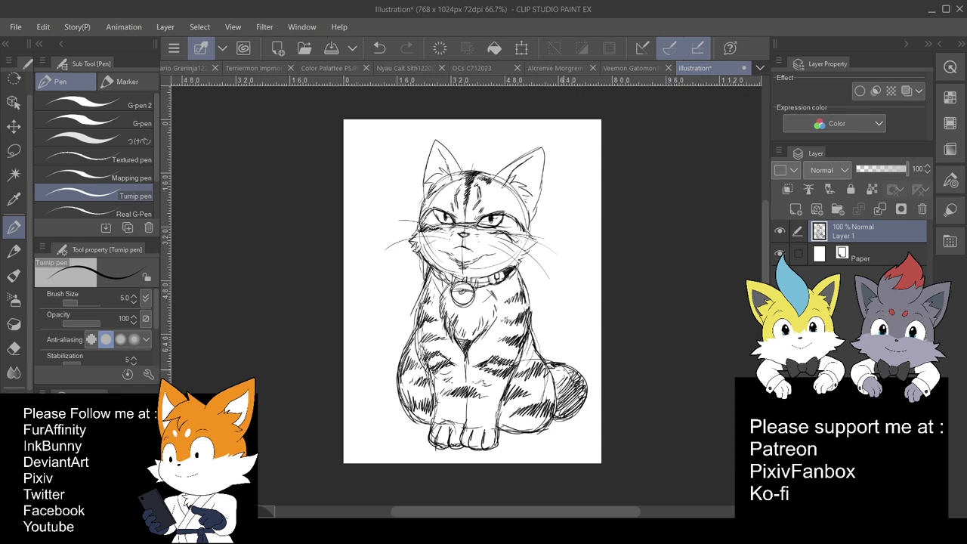
Flip the canvas view horizontally, redraw the cheek fur, jaw and neck edge on the ear-heavy side, and restore the view
{"action": "key", "text": "h"}
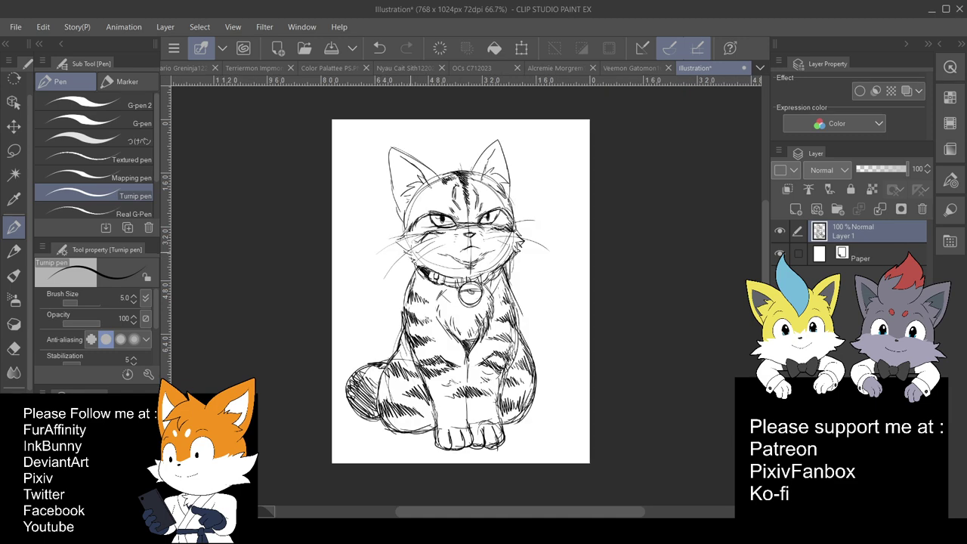
{"action": "left_click_drag", "start_coordinate": [403, 233], "coordinate": [398, 242]}
{"action": "left_click_drag", "start_coordinate": [398, 241], "coordinate": [411, 257]}
{"action": "left_click_drag", "start_coordinate": [408, 248], "coordinate": [417, 260]}
{"action": "left_click_drag", "start_coordinate": [413, 259], "coordinate": [452, 276]}
{"action": "left_click_drag", "start_coordinate": [408, 307], "coordinate": [430, 270]}
{"action": "key", "text": "h"}
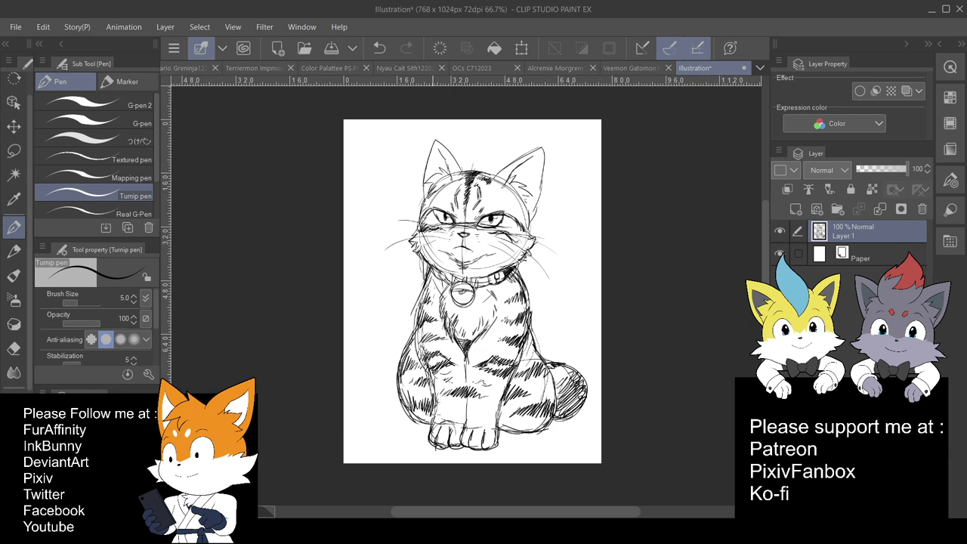
Touch up the edge of the striped haunch beside the tail and darken the line separating the front legs
{"action": "left_click_drag", "start_coordinate": [472, 291], "coordinate": [487, 306]}
{"action": "mouse_move", "coordinate": [545, 360]}
{"action": "left_mouse_down"}
{"action": "mouse_move", "coordinate": [537, 375]}
{"action": "mouse_move", "coordinate": [546, 370]}
{"action": "left_mouse_up"}
{"action": "left_click_drag", "start_coordinate": [480, 381], "coordinate": [481, 436]}
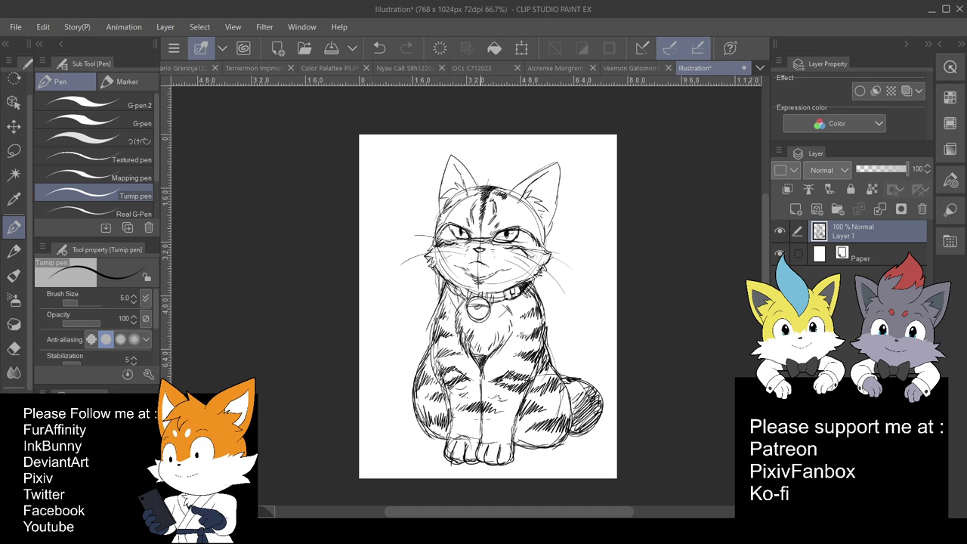
Hatch loose diagonal ground shadows on both sides of the cat, beside the haunch and beneath the tail
{"action": "mouse_move", "coordinate": [388, 425]}
{"action": "left_mouse_down"}
{"action": "mouse_move", "coordinate": [418, 428]}
{"action": "mouse_move", "coordinate": [451, 450]}
{"action": "left_mouse_up"}
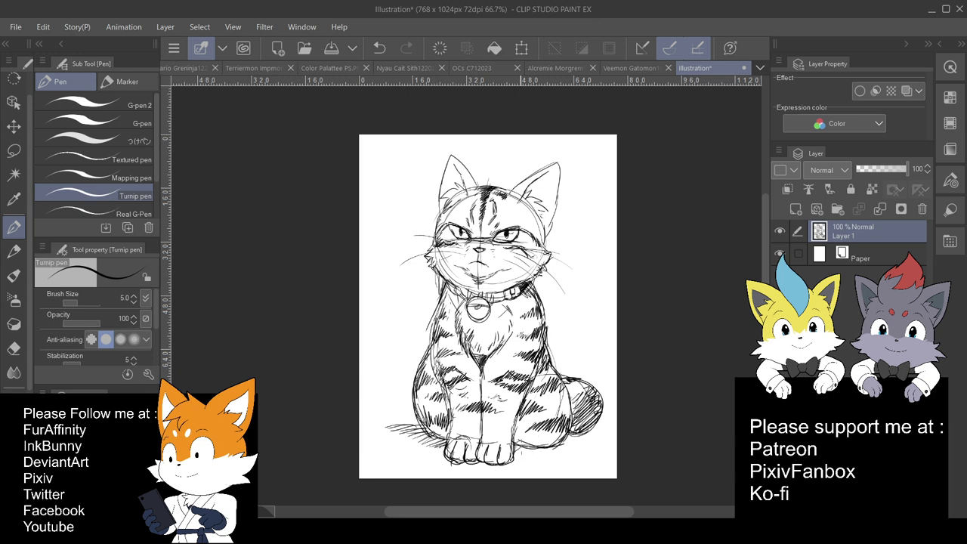
{"action": "left_click_drag", "start_coordinate": [513, 459], "coordinate": [587, 437]}
{"action": "left_click_drag", "start_coordinate": [541, 455], "coordinate": [589, 432]}
{"action": "left_click_drag", "start_coordinate": [533, 459], "coordinate": [598, 439]}
{"action": "left_click_drag", "start_coordinate": [586, 453], "coordinate": [603, 442]}
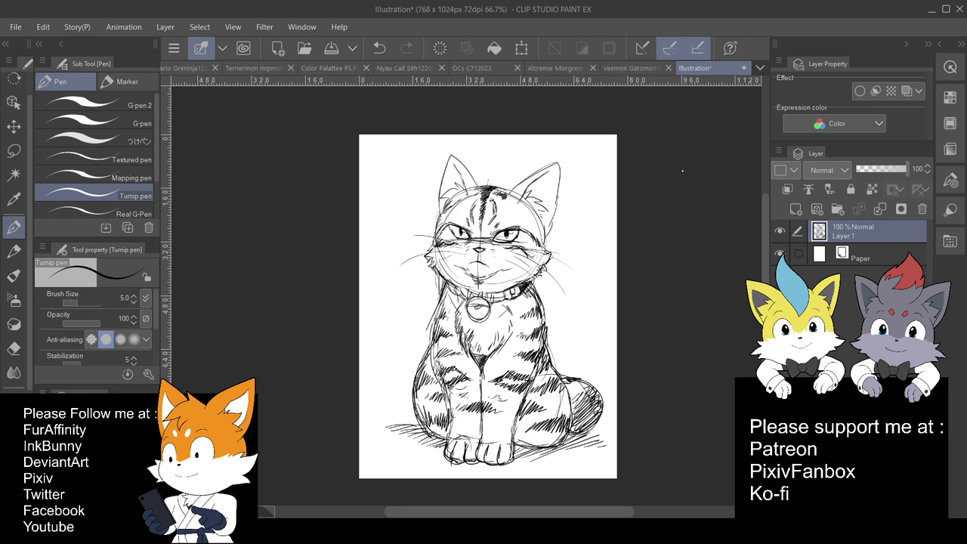
Sketch perspective floor lines behind the cat on both sides of its body
{"action": "key", "text": "ctrl+minus"}
{"action": "mouse_move", "coordinate": [408, 365]}
{"action": "left_mouse_down"}
{"action": "mouse_move", "coordinate": [391, 384]}
{"action": "mouse_move", "coordinate": [416, 359]}
{"action": "left_mouse_up"}
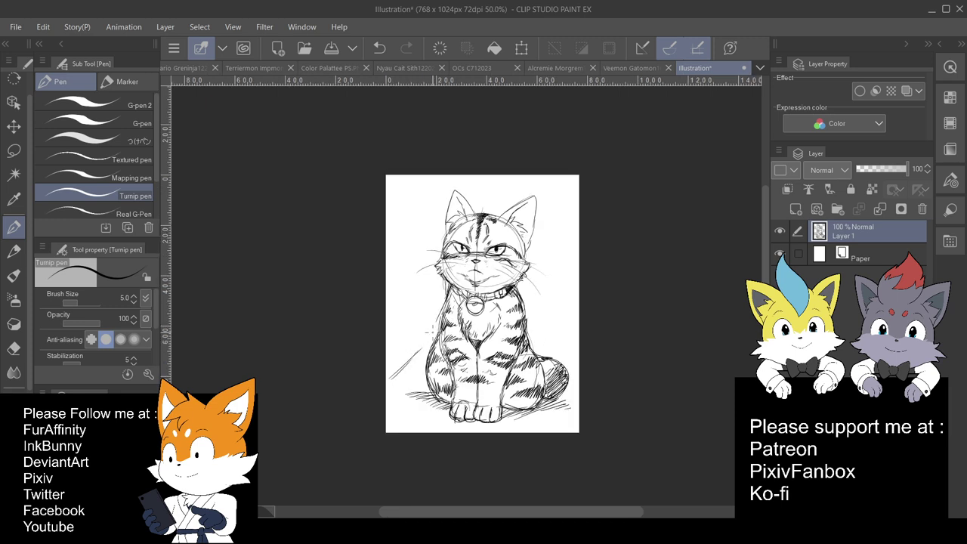
{"action": "left_click_drag", "start_coordinate": [418, 349], "coordinate": [429, 339]}
{"action": "mouse_move", "coordinate": [540, 349]}
{"action": "left_mouse_down"}
{"action": "mouse_move", "coordinate": [582, 353]}
{"action": "mouse_move", "coordinate": [562, 338]}
{"action": "mouse_move", "coordinate": [577, 357]}
{"action": "left_mouse_up"}
{"action": "left_click_drag", "start_coordinate": [415, 345], "coordinate": [434, 338]}
{"action": "left_click_drag", "start_coordinate": [533, 341], "coordinate": [552, 343]}
Sketch wall edges and a tall rectangular frame behind the cat, meeting the floor line beside the tail
{"action": "mouse_move", "coordinate": [389, 220]}
{"action": "left_mouse_down"}
{"action": "mouse_move", "coordinate": [403, 228]}
{"action": "mouse_move", "coordinate": [429, 296]}
{"action": "mouse_move", "coordinate": [431, 331]}
{"action": "mouse_move", "coordinate": [414, 342]}
{"action": "left_mouse_up"}
{"action": "left_click_drag", "start_coordinate": [490, 206], "coordinate": [490, 190]}
{"action": "mouse_move", "coordinate": [491, 187]}
{"action": "left_mouse_down"}
{"action": "mouse_move", "coordinate": [557, 186]}
{"action": "mouse_move", "coordinate": [490, 206]}
{"action": "left_mouse_up"}
{"action": "mouse_move", "coordinate": [559, 188]}
{"action": "left_mouse_down"}
{"action": "mouse_move", "coordinate": [558, 228]}
{"action": "mouse_move", "coordinate": [540, 239]}
{"action": "mouse_move", "coordinate": [558, 233]}
{"action": "mouse_move", "coordinate": [562, 245]}
{"action": "mouse_move", "coordinate": [562, 330]}
{"action": "left_mouse_up"}
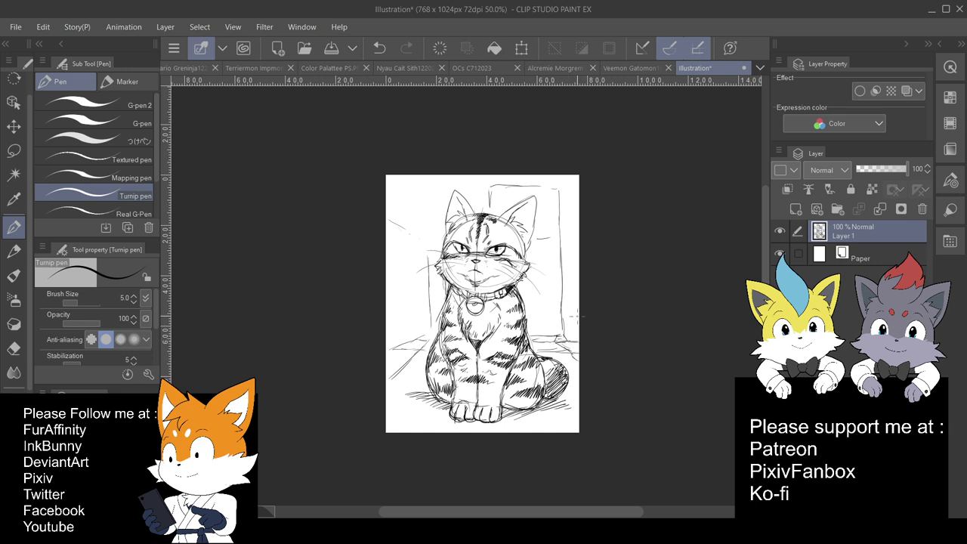
{"action": "left_click_drag", "start_coordinate": [528, 339], "coordinate": [577, 339]}
Set the vector eraser size to 17 and erase stray construction lines across the cat's muzzle and cheek
{"action": "left_click_drag", "start_coordinate": [592, 308], "coordinate": [610, 337]}
{"action": "key", "text": "ctrl+plus"}
{"action": "key", "text": "ctrl+plus"}
{"action": "key", "text": "ctrl+plus"}
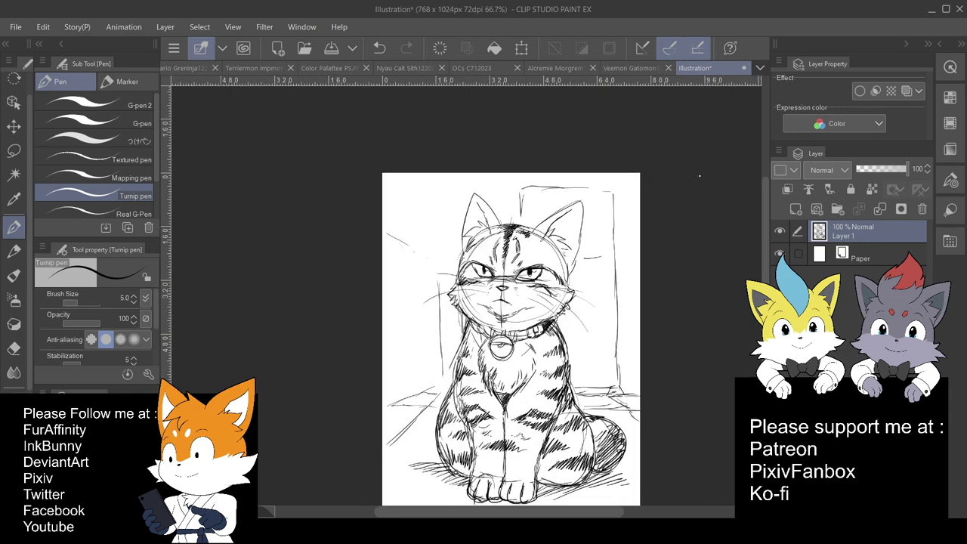
{"action": "key", "text": "e"}
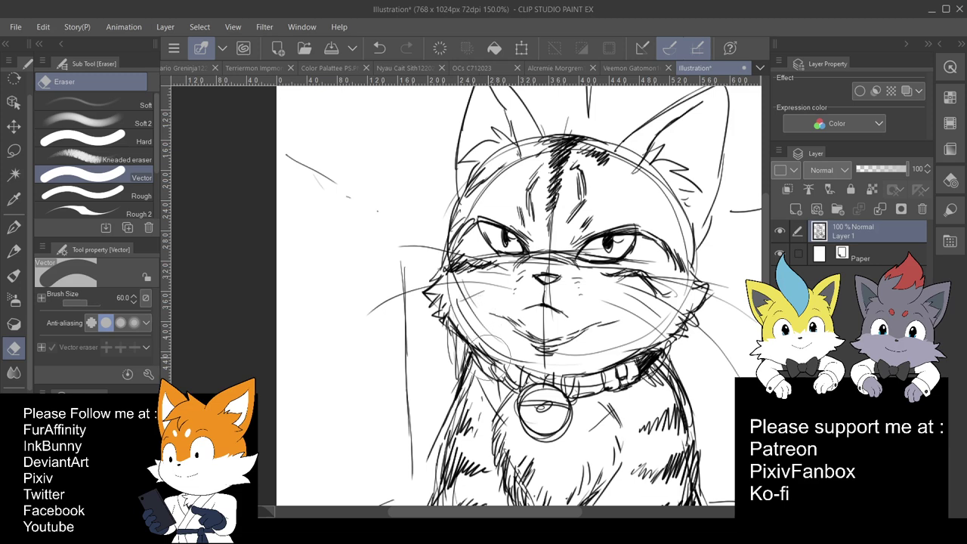
{"action": "key", "text": "bracketleft"}
{"action": "key", "text": "bracketleft"}
{"action": "key", "text": "bracketleft"}
{"action": "key", "text": "bracketleft"}
{"action": "key", "text": "bracketleft"}
{"action": "left_click_drag", "start_coordinate": [464, 305], "coordinate": [489, 343]}
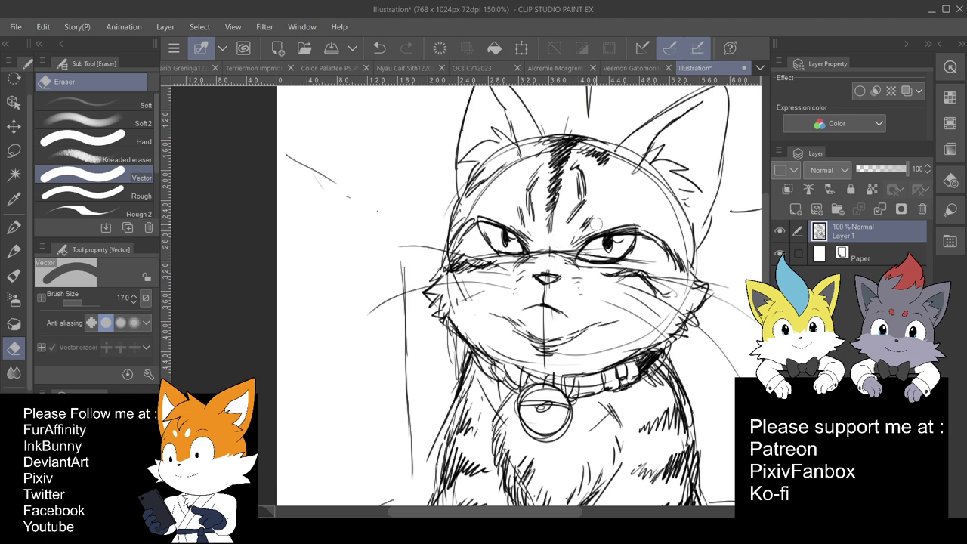
{"action": "left_click_drag", "start_coordinate": [571, 310], "coordinate": [474, 330]}
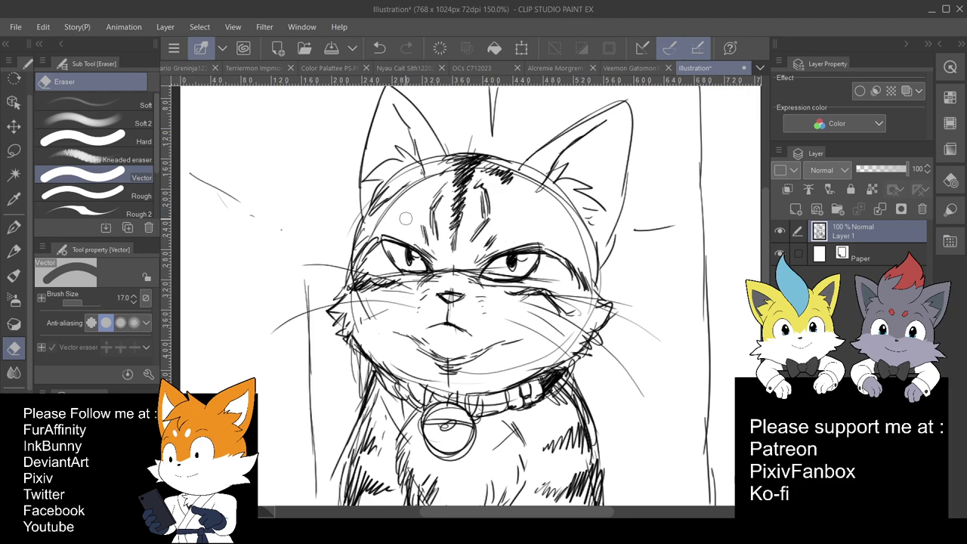
Redraw the line from nose to mouth with the Turnip pen and sharpen the outlines of both eyes
{"action": "key", "text": "p"}
{"action": "left_click_drag", "start_coordinate": [406, 219], "coordinate": [415, 244]}
{"action": "left_click_drag", "start_coordinate": [435, 349], "coordinate": [460, 341]}
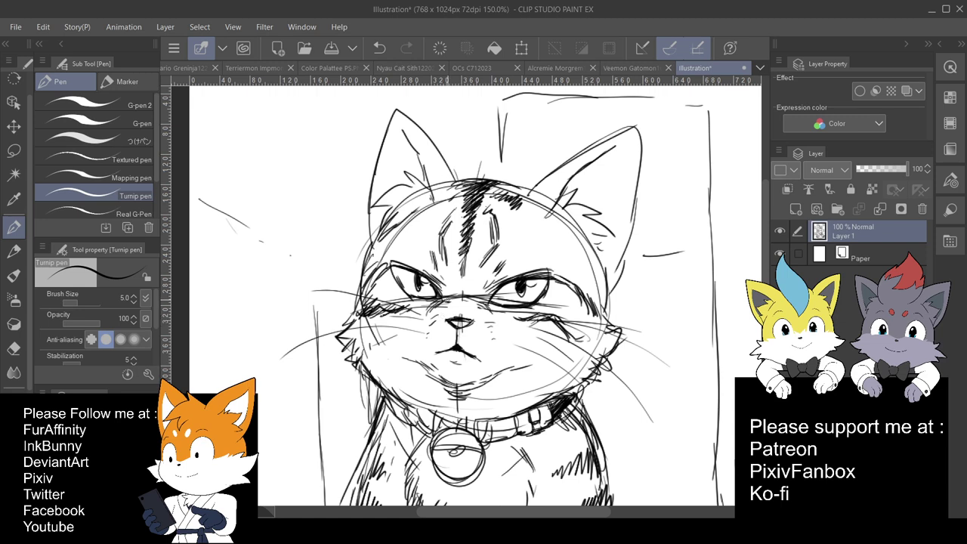
{"action": "left_click", "coordinate": [484, 314]}
{"action": "left_click_drag", "start_coordinate": [394, 264], "coordinate": [401, 286]}
{"action": "left_click_drag", "start_coordinate": [493, 300], "coordinate": [513, 282]}
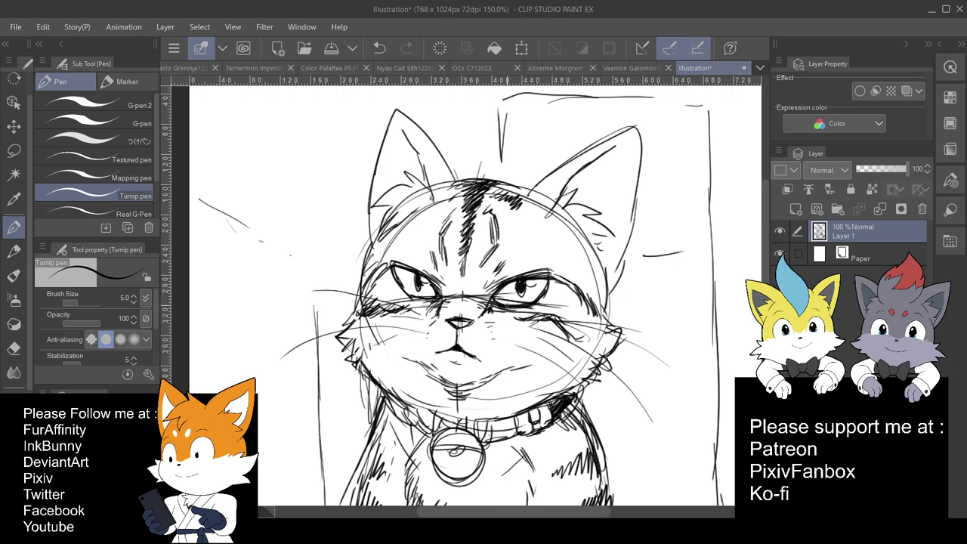
Add a new raster layer above the line sketch and set its opacity to 14%
{"action": "key", "text": "e"}
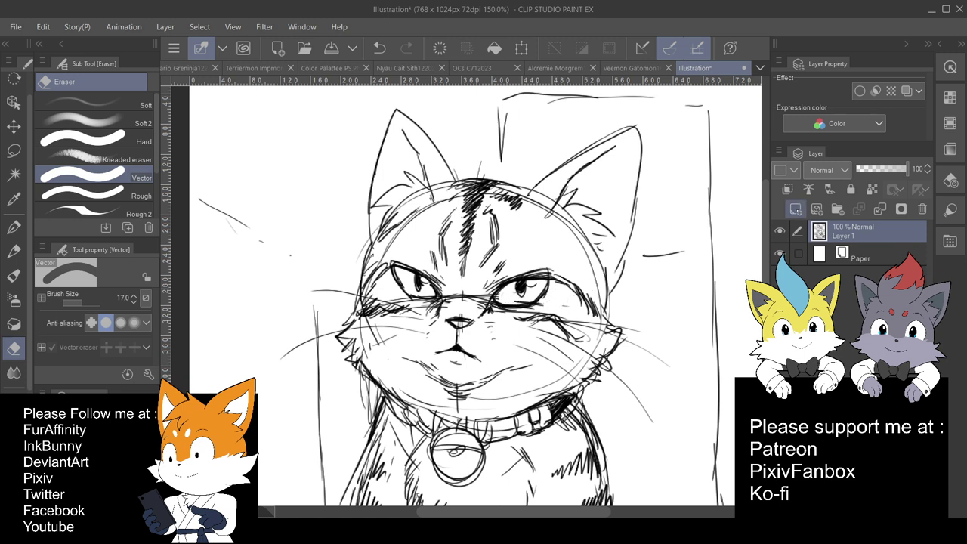
{"action": "left_click", "coordinate": [796, 208]}
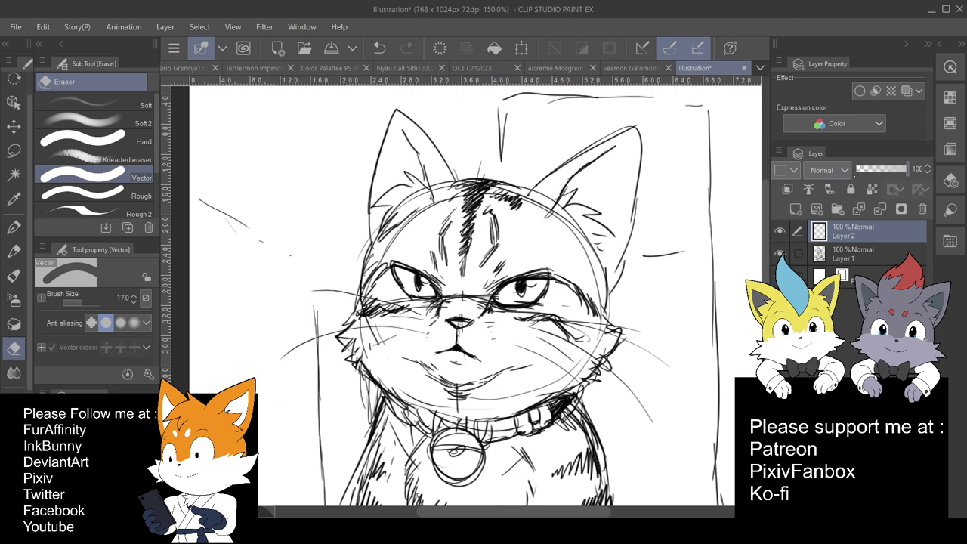
{"action": "left_click", "coordinate": [861, 170]}
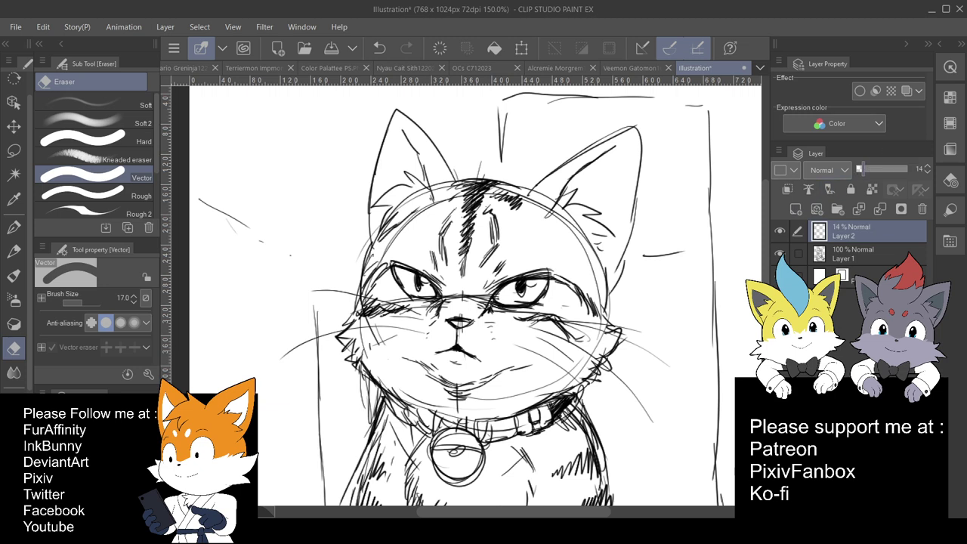
Shade the irises of both eyes light grey with the Round mixing brush
{"action": "key", "text": "b"}
{"action": "mouse_move", "coordinate": [508, 296]}
{"action": "left_mouse_down"}
{"action": "mouse_move", "coordinate": [526, 296]}
{"action": "mouse_move", "coordinate": [537, 279]}
{"action": "left_mouse_up"}
{"action": "mouse_move", "coordinate": [419, 280]}
{"action": "left_mouse_down"}
{"action": "mouse_move", "coordinate": [404, 279]}
{"action": "mouse_move", "coordinate": [431, 292]}
{"action": "left_mouse_up"}
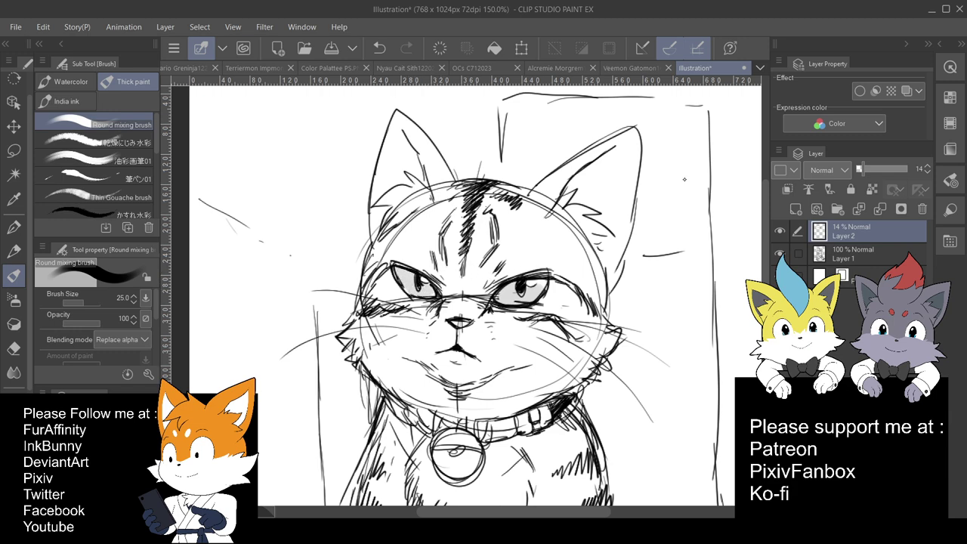
Brush light grey shading over the cat's lower face and the neck area around the collar
{"action": "key", "text": "ctrl+minus"}
{"action": "key", "text": "ctrl+minus"}
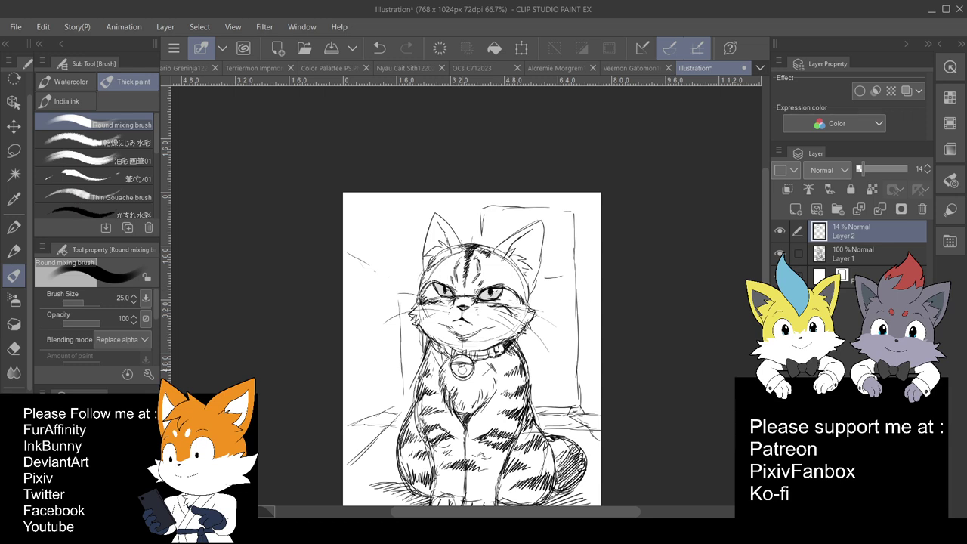
{"action": "left_click_drag", "start_coordinate": [446, 335], "coordinate": [477, 341]}
{"action": "mouse_move", "coordinate": [422, 317]}
{"action": "left_mouse_down"}
{"action": "mouse_move", "coordinate": [442, 337]}
{"action": "mouse_move", "coordinate": [485, 346]}
{"action": "mouse_move", "coordinate": [498, 329]}
{"action": "mouse_move", "coordinate": [506, 334]}
{"action": "left_mouse_up"}
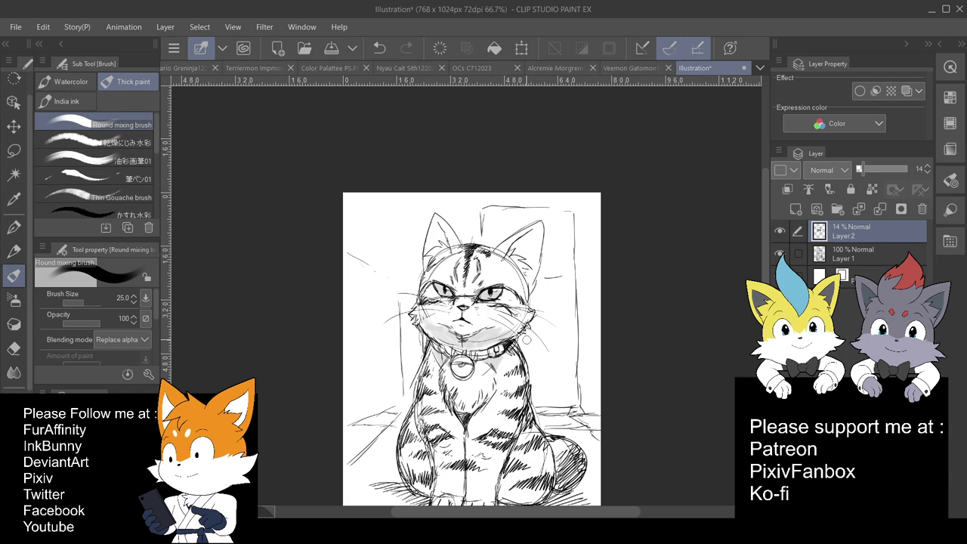
Review the whole sketch at different zoom levels, with the palettes shown and hidden
{"action": "scroll", "coordinate": [526, 341], "scroll_direction": "down", "scroll_amount": 1}
{"action": "scroll", "coordinate": [532, 433], "scroll_direction": "up", "scroll_amount": 1}
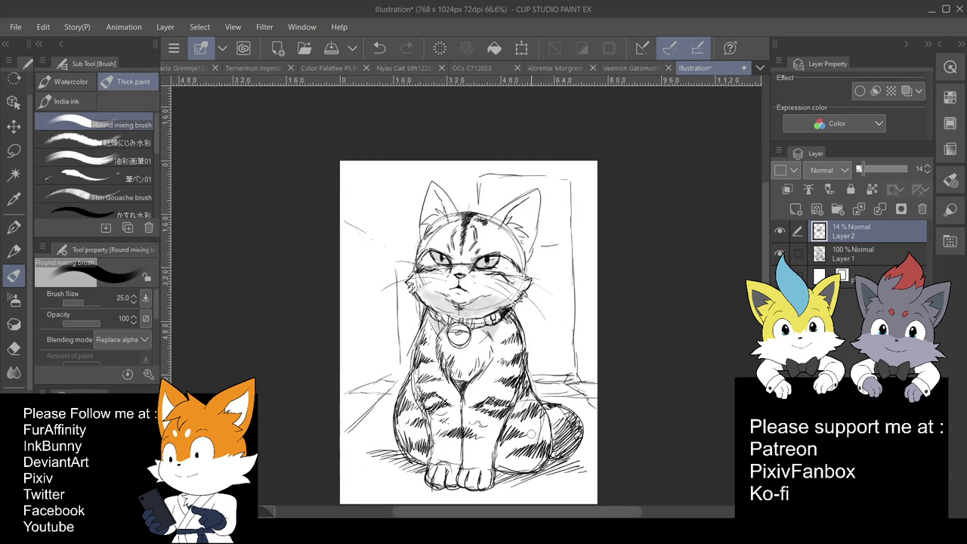
{"action": "key", "text": "Tab"}
{"action": "scroll", "coordinate": [603, 497], "scroll_direction": "down", "scroll_amount": 2}
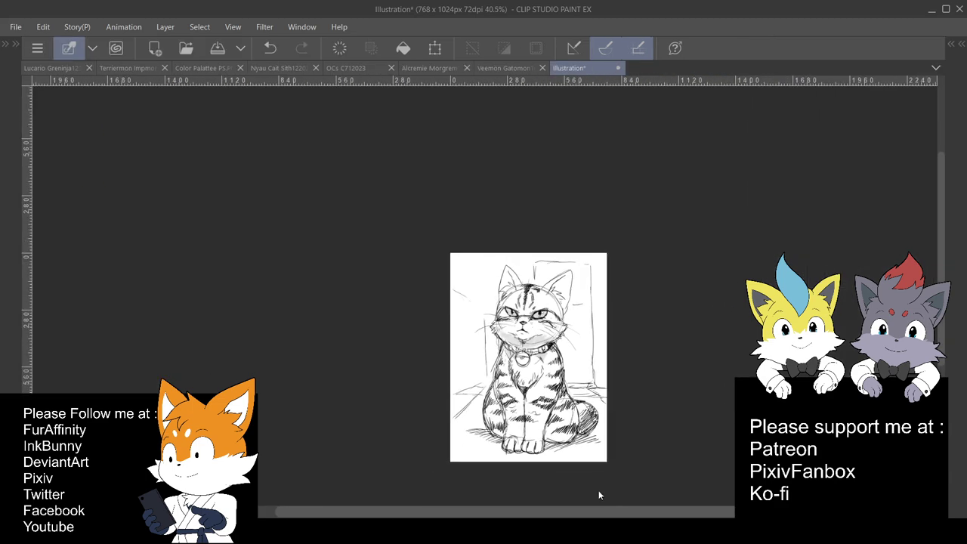
{"action": "scroll", "coordinate": [598, 491], "scroll_direction": "up", "scroll_amount": 2}
{"action": "key", "text": "Tab"}
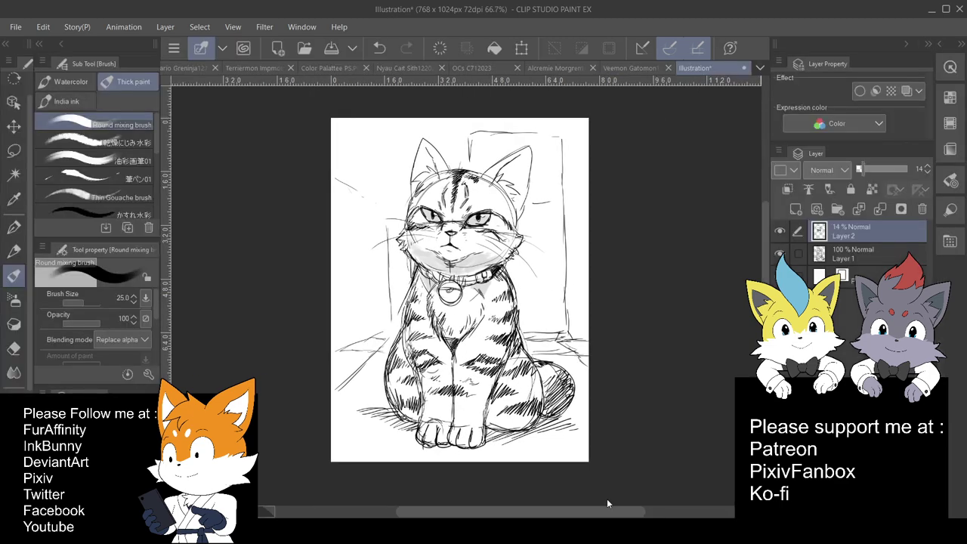
{"action": "scroll", "coordinate": [762, 175], "scroll_direction": "up", "scroll_amount": 1}
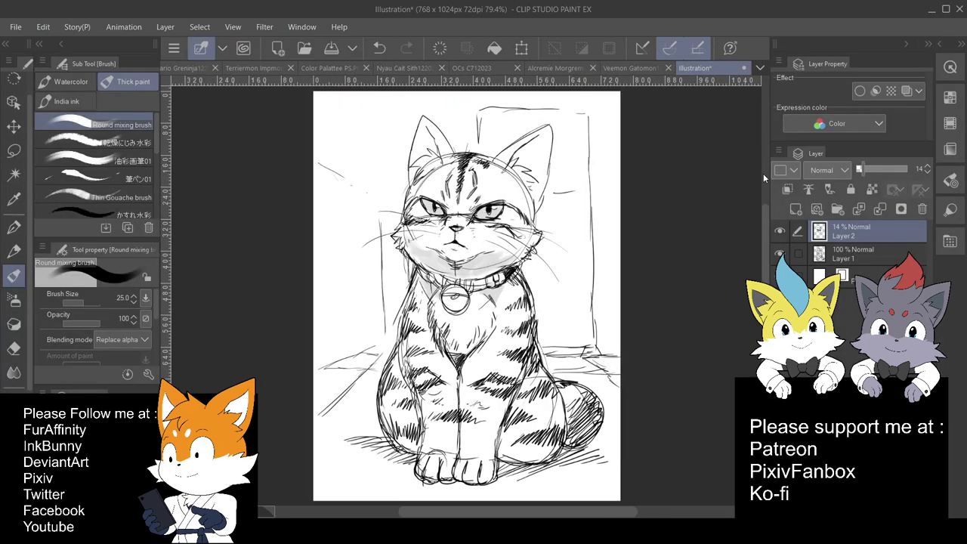
{"action": "key", "text": "Tab"}
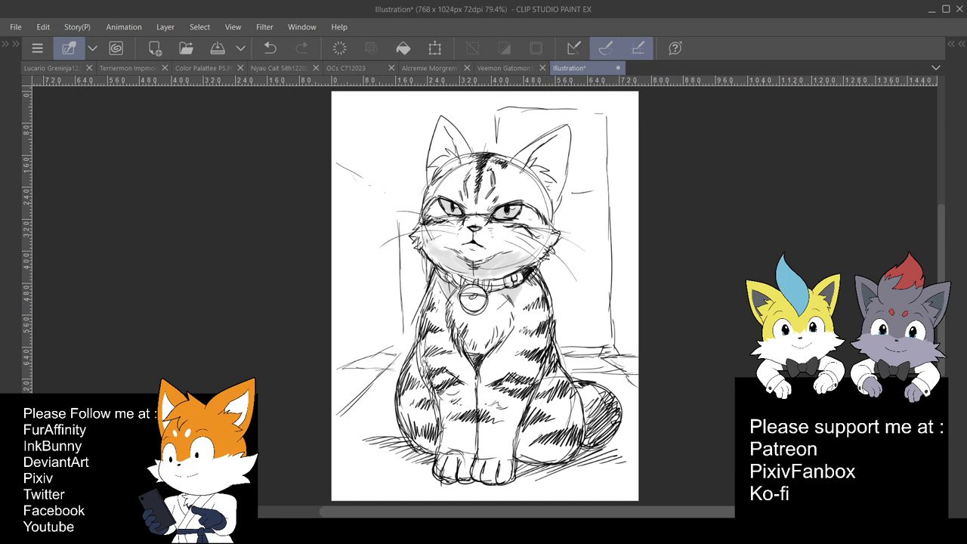